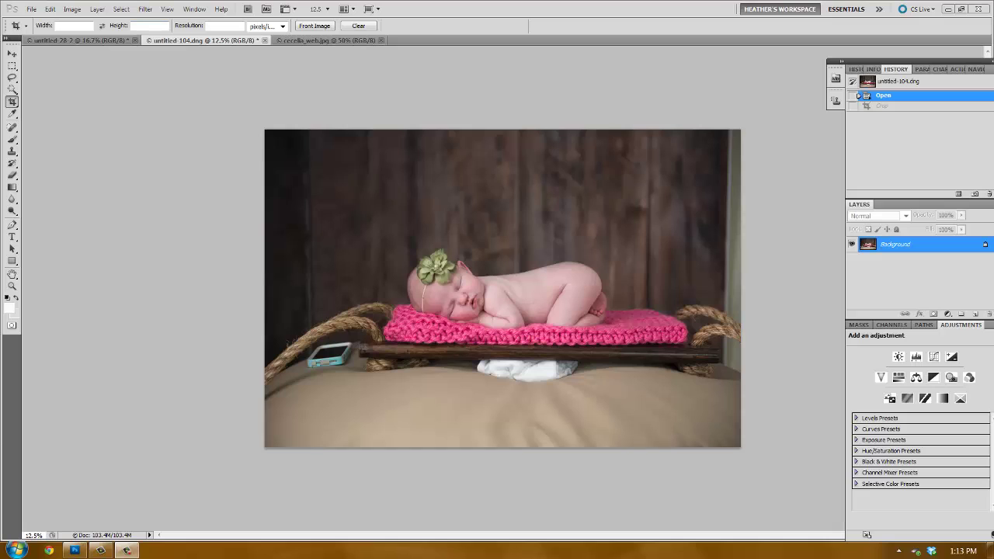
# Compare the open swing photo, newborn photo and finished cecelia_web.jpg composite
pyautogui.click(77, 39)
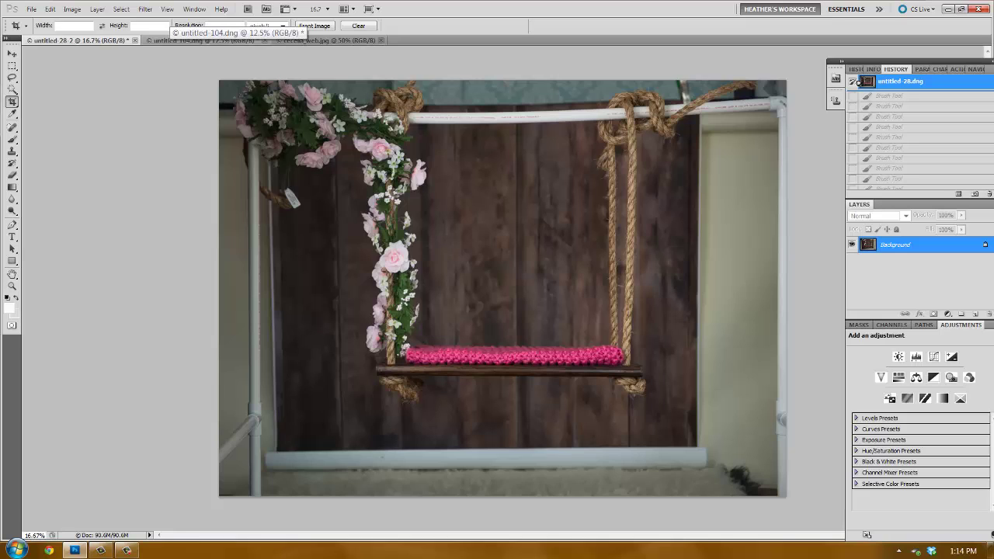
pyautogui.click(194, 39)
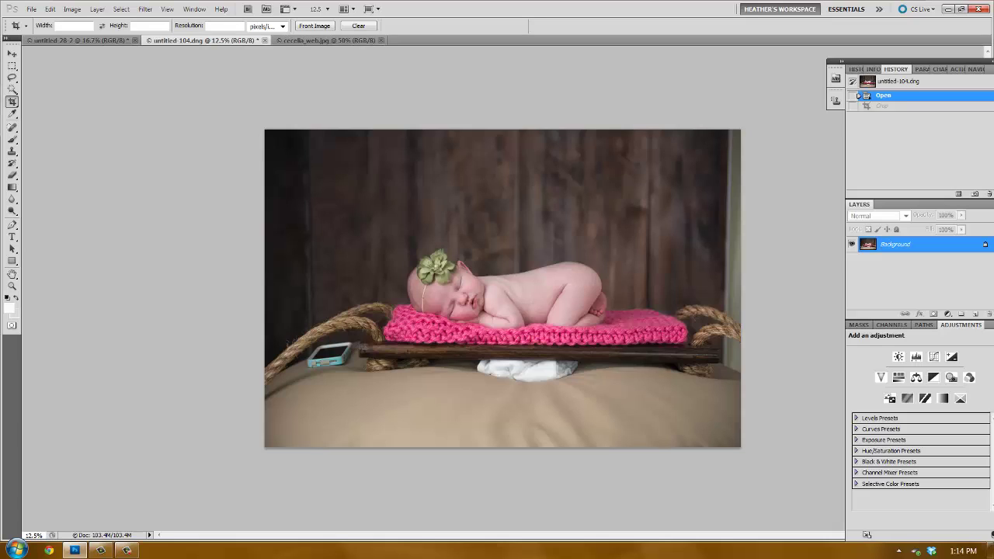
pyautogui.click(322, 40)
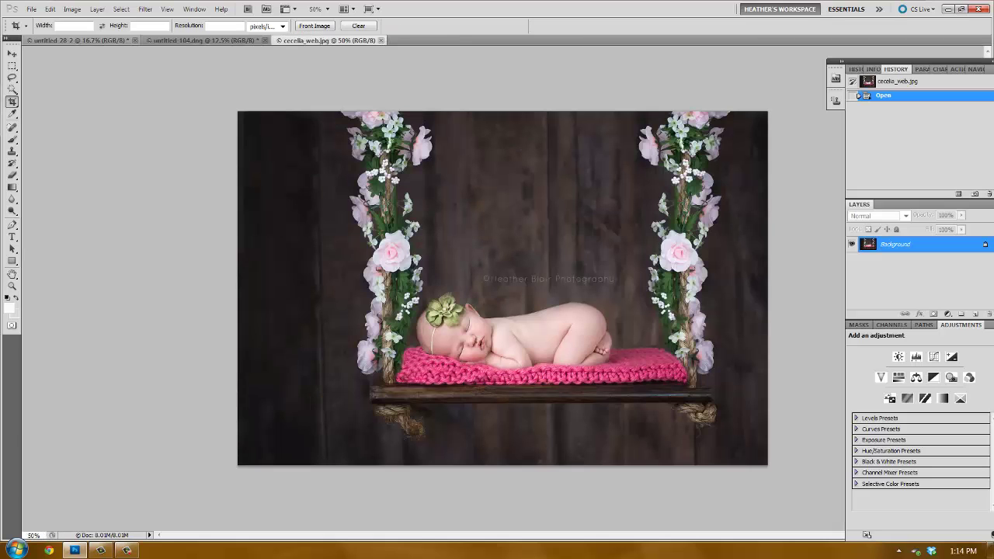
# Crop the untitled-104.dng photo tightly around the newborn, pink blanket, wooden board and nearby ropes
pyautogui.click(204, 40)
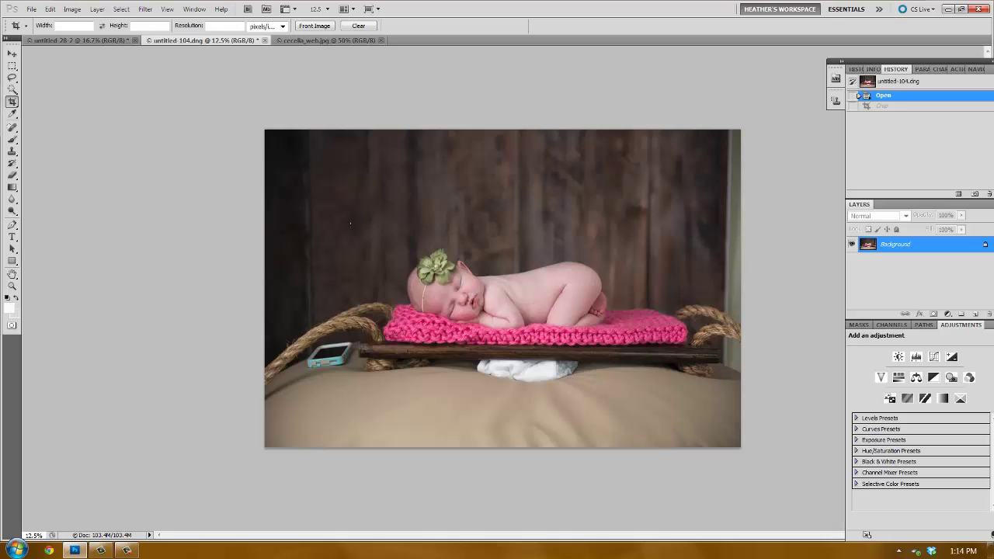
pyautogui.moveTo(350, 223)
pyautogui.mouseDown()
pyautogui.moveTo(372, 373)
pyautogui.moveTo(733, 389)
pyautogui.mouseUp()
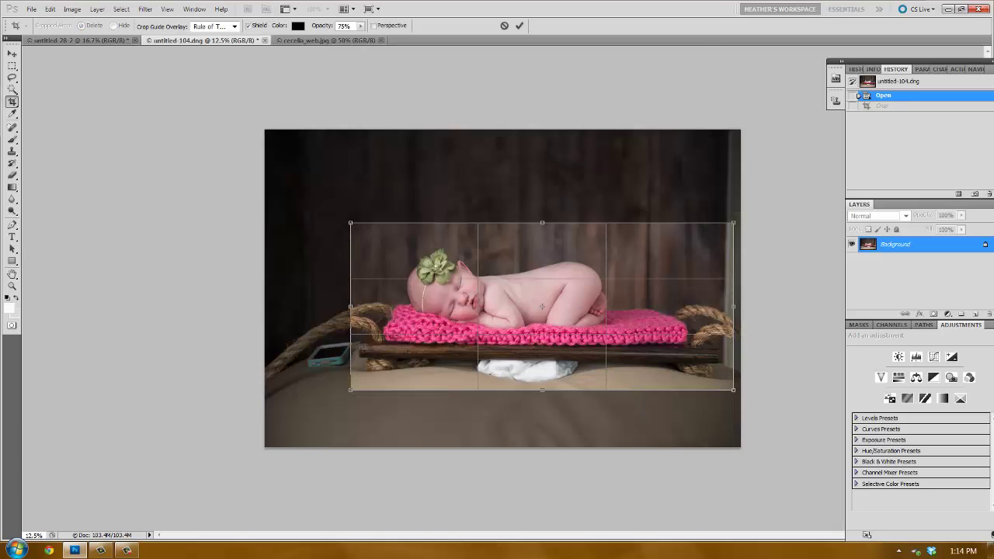
pyautogui.rightClick(517, 266)
pyautogui.click(536, 273)
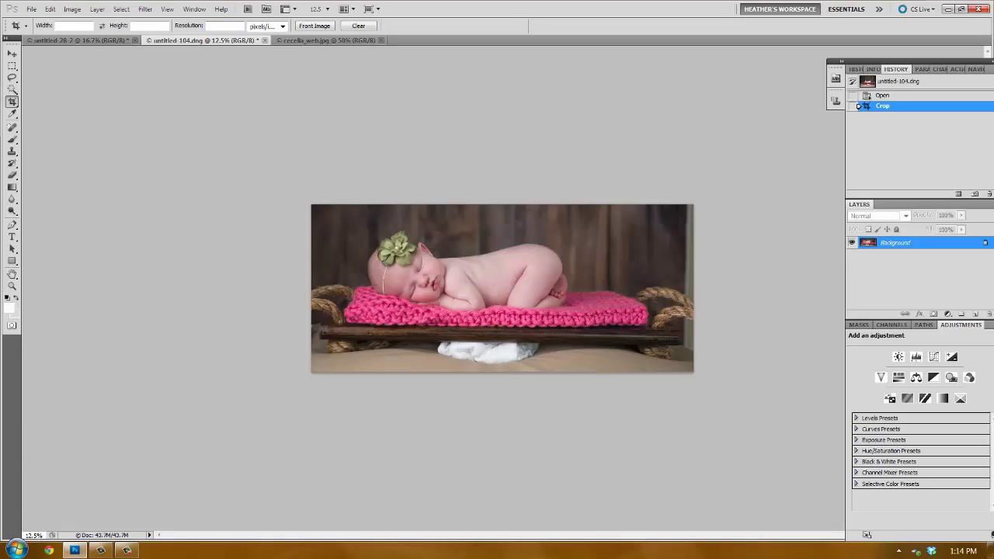
# Bring the cropped newborn image into the untitled-28 swing photo as a layer and lower its opacity to 50%
pyautogui.press('v')
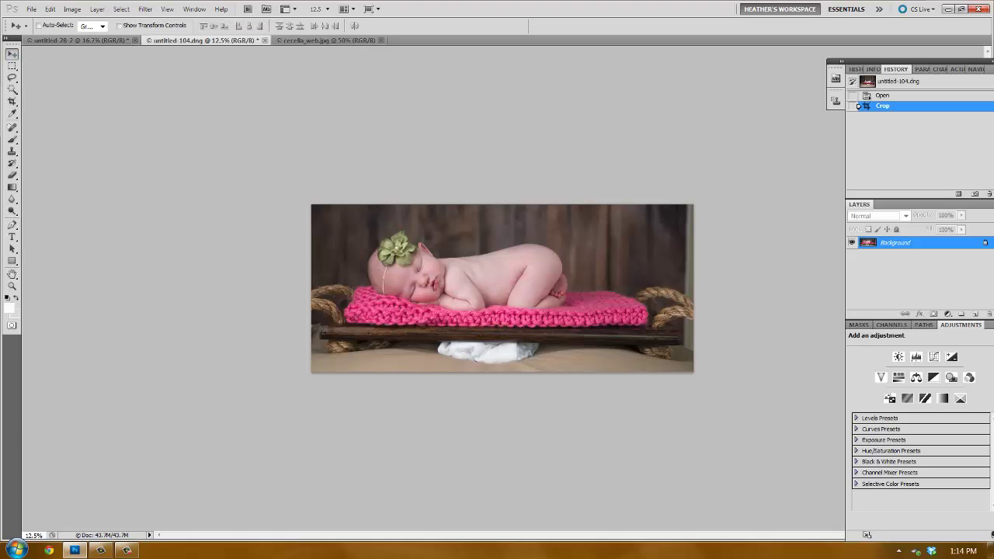
pyautogui.moveTo(501, 288)
pyautogui.mouseDown()
pyautogui.moveTo(84, 41)
pyautogui.moveTo(501, 301)
pyautogui.mouseUp()
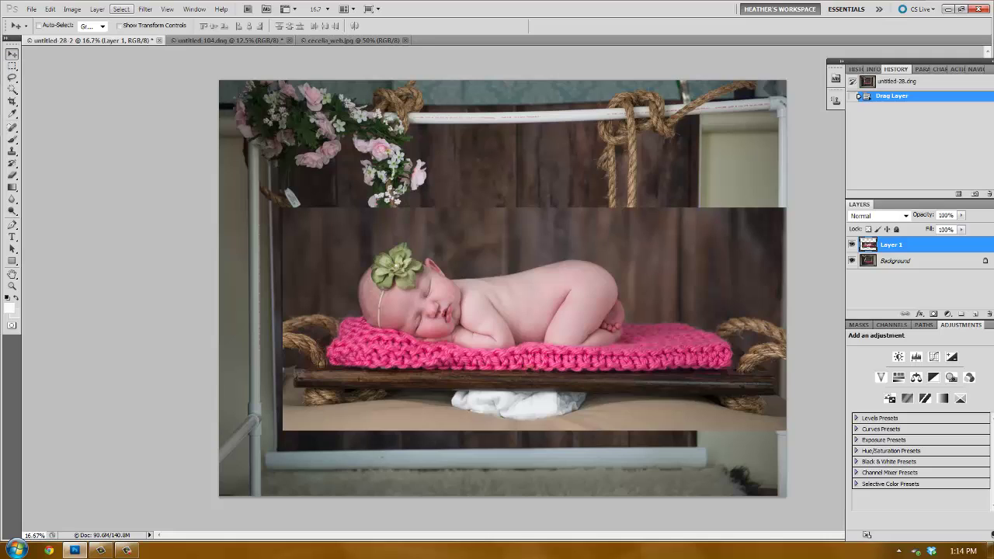
pyautogui.click(119, 26)
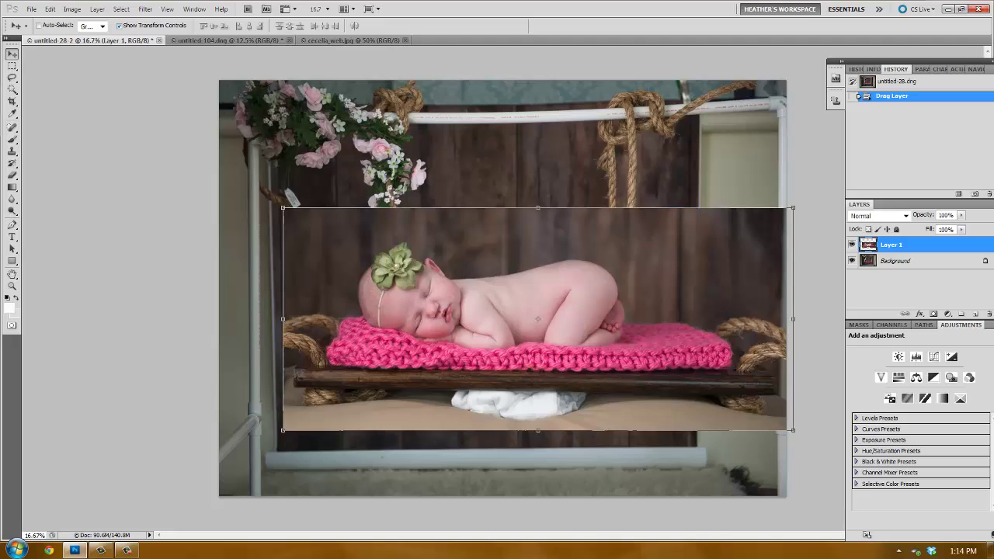
pyautogui.click(960, 215)
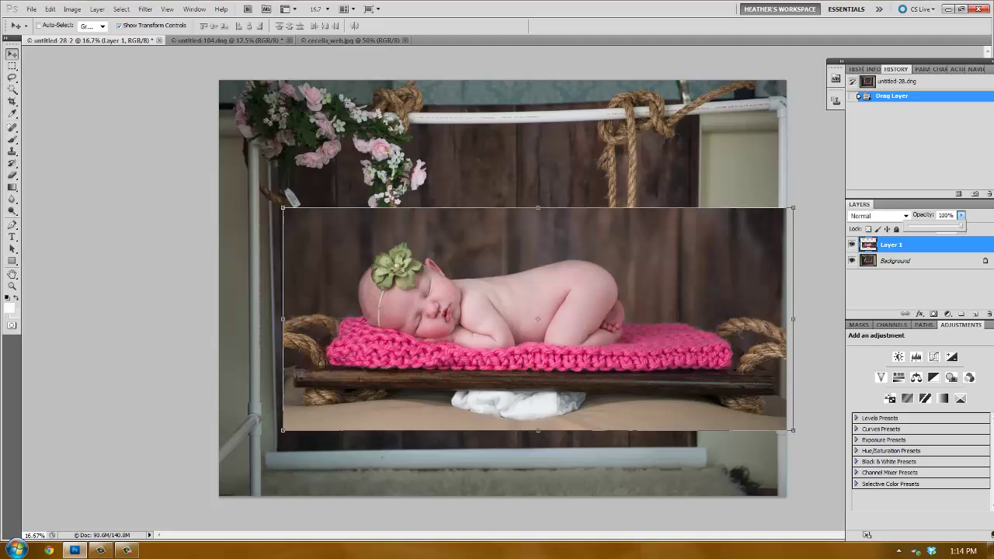
pyautogui.moveTo(961, 226); pyautogui.dragTo(933, 226)
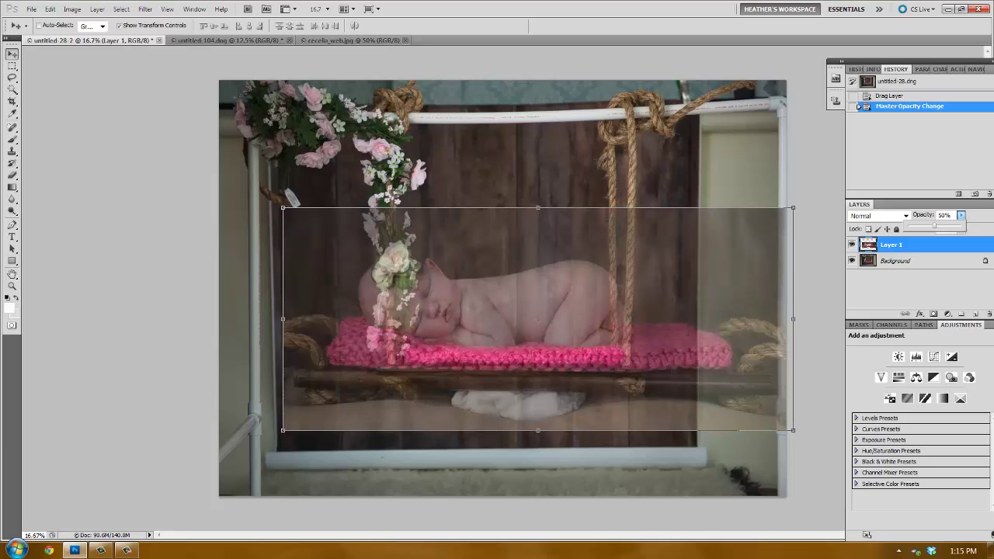
# Scale the newborn layer proportionally to about 55.6% and position it over the swing seat, applying the transformation
pyautogui.hotkey('ctrl', 't')
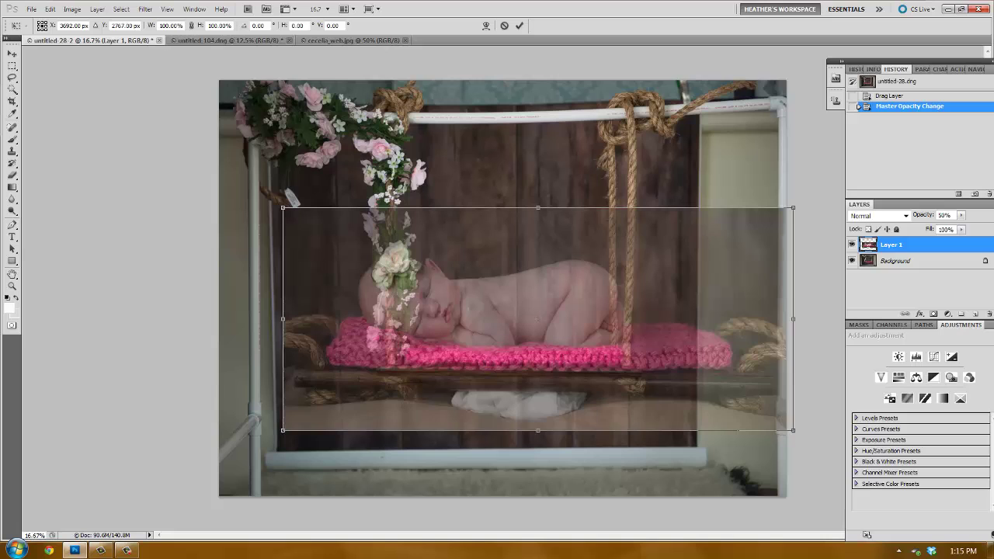
pyautogui.moveTo(792, 430); pyautogui.dragTo(675, 378)
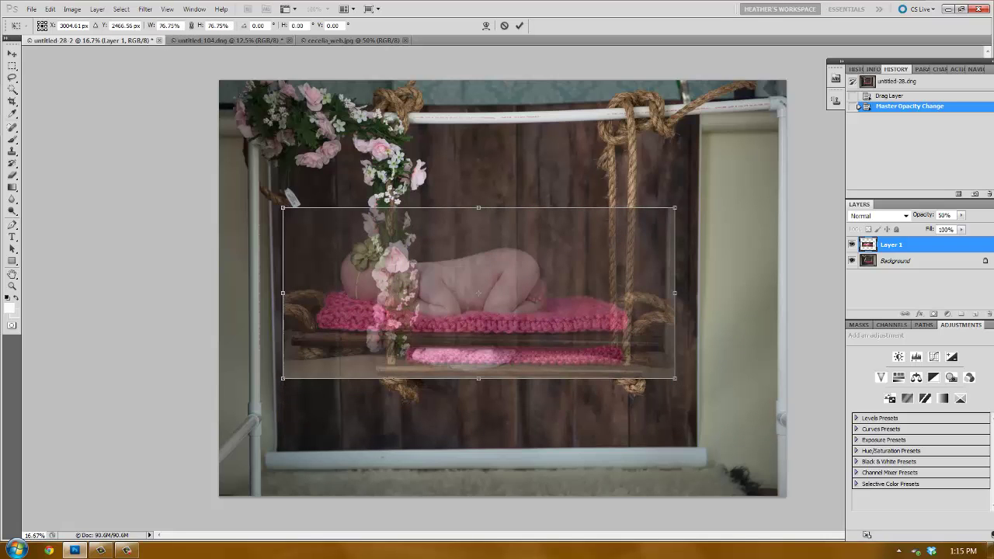
pyautogui.moveTo(478, 292); pyautogui.dragTo(489, 314)
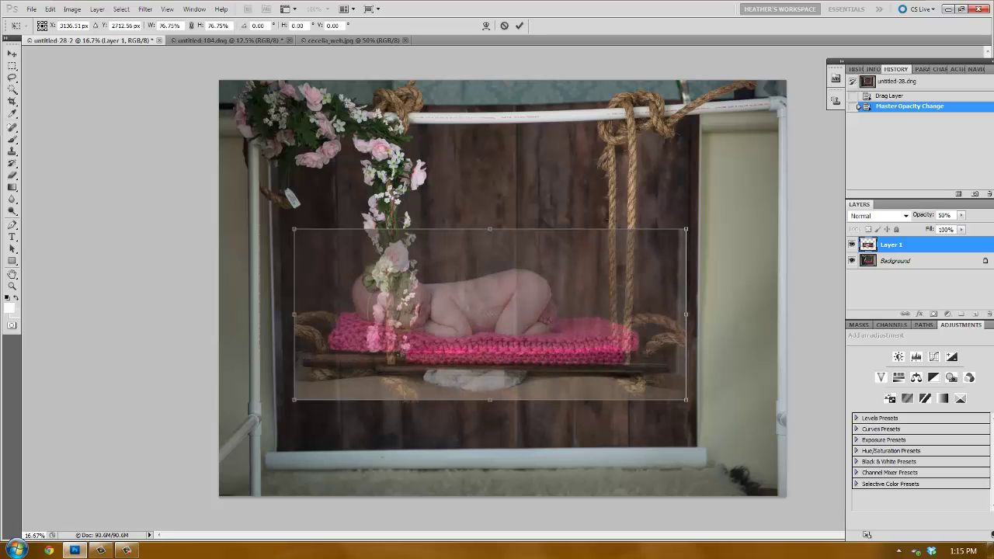
pyautogui.moveTo(294, 400); pyautogui.dragTo(336, 381)
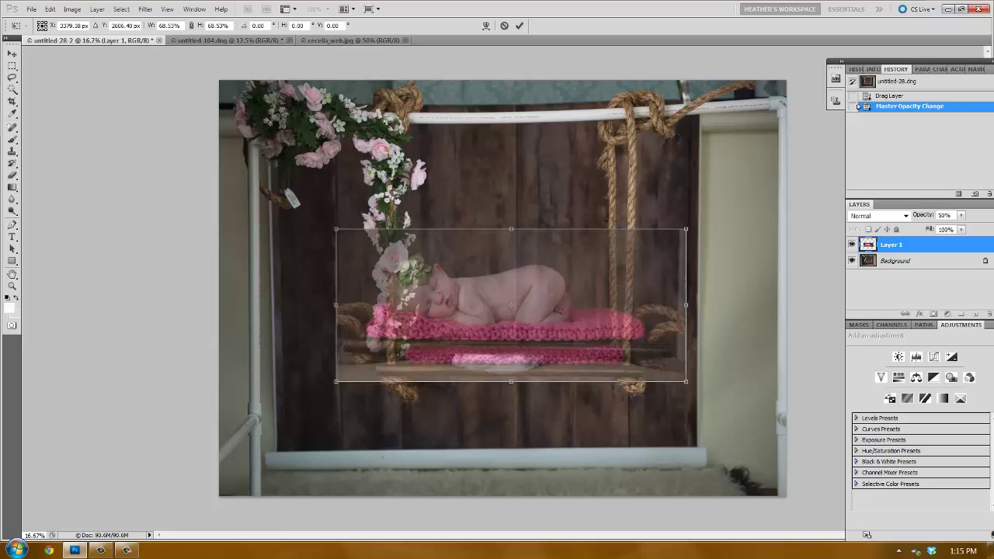
pyautogui.moveTo(427, 334); pyautogui.dragTo(461, 353)
pyautogui.moveTo(453, 284); pyautogui.dragTo(457, 284)
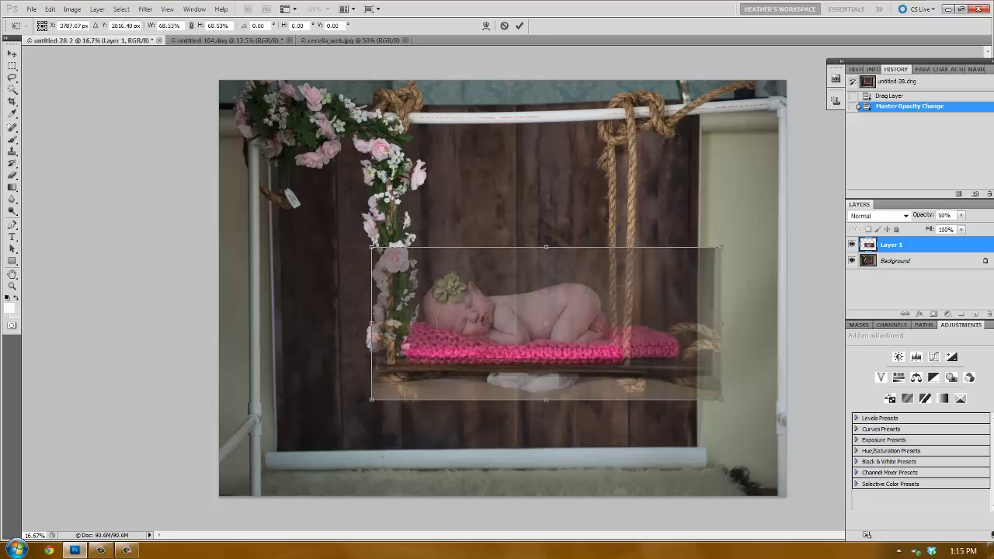
pyautogui.moveTo(722, 400); pyautogui.dragTo(654, 371)
pyautogui.moveTo(497, 299); pyautogui.dragTo(515, 331)
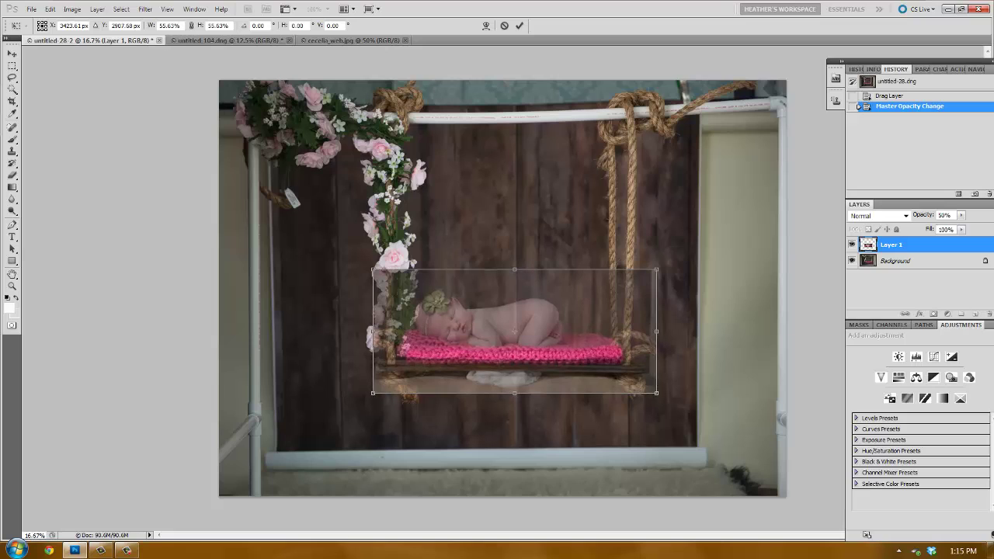
pyautogui.click(12, 54)
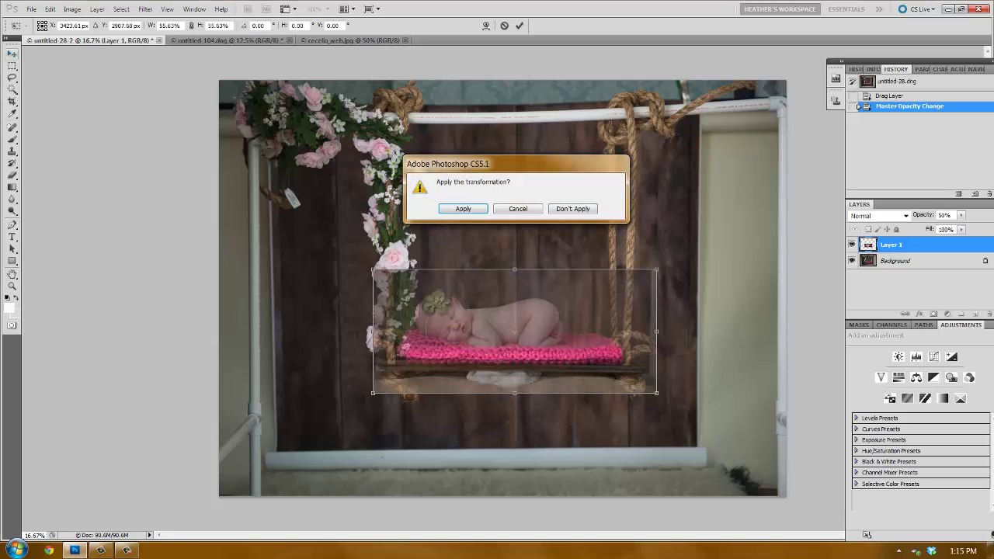
pyautogui.click(462, 208)
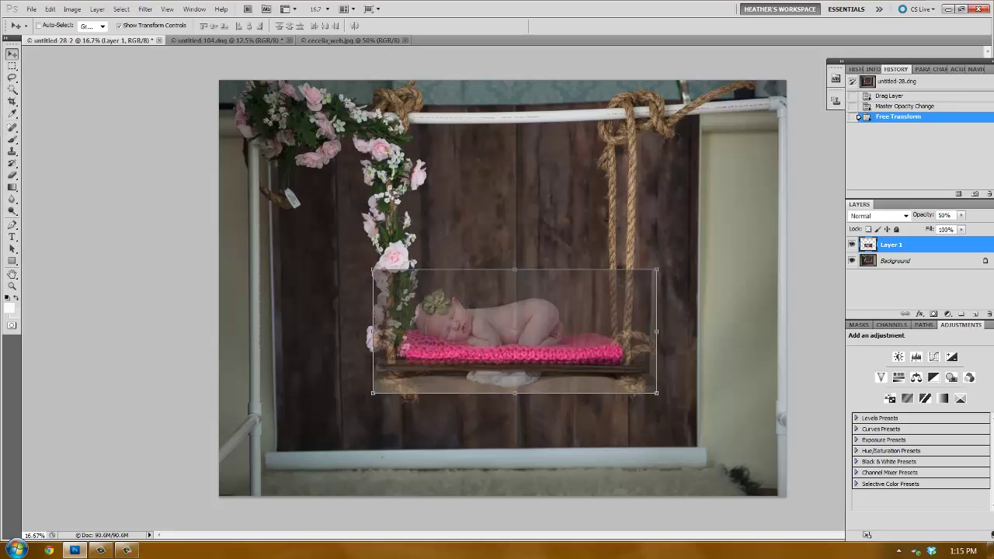
# Nudge the newborn layer down and slightly left until its board and blanket line up with the swing seat along its full length
pyautogui.hotkey('ctrl', '1')
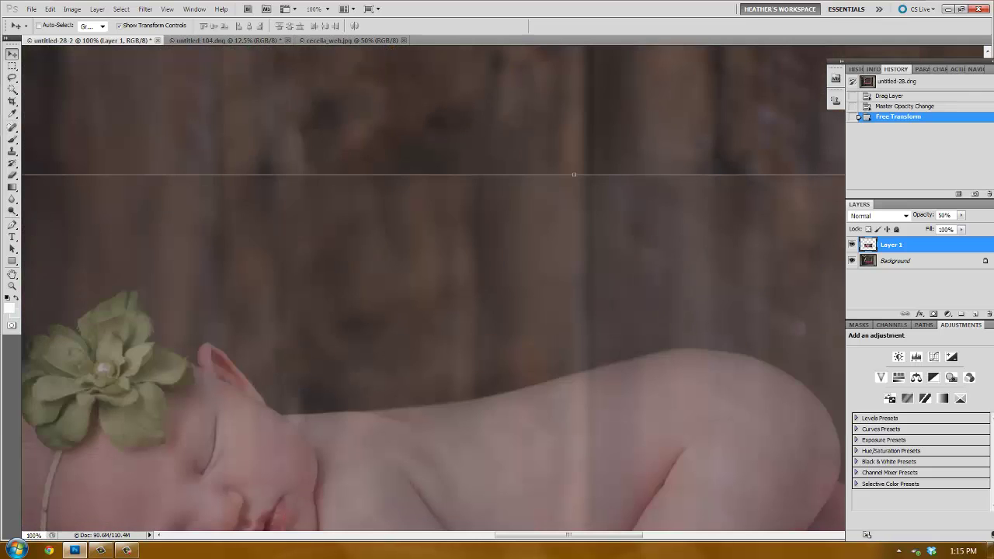
pyautogui.moveTo(326, 451); pyautogui.dragTo(740, 110)
pyautogui.press('Down')
pyautogui.press('Down')
pyautogui.press('Down')
pyautogui.press('Down')
pyautogui.press('Down')
pyautogui.press('Down')
pyautogui.press('Down')
pyautogui.press('Down')
pyautogui.press('Down')
pyautogui.press('Down')
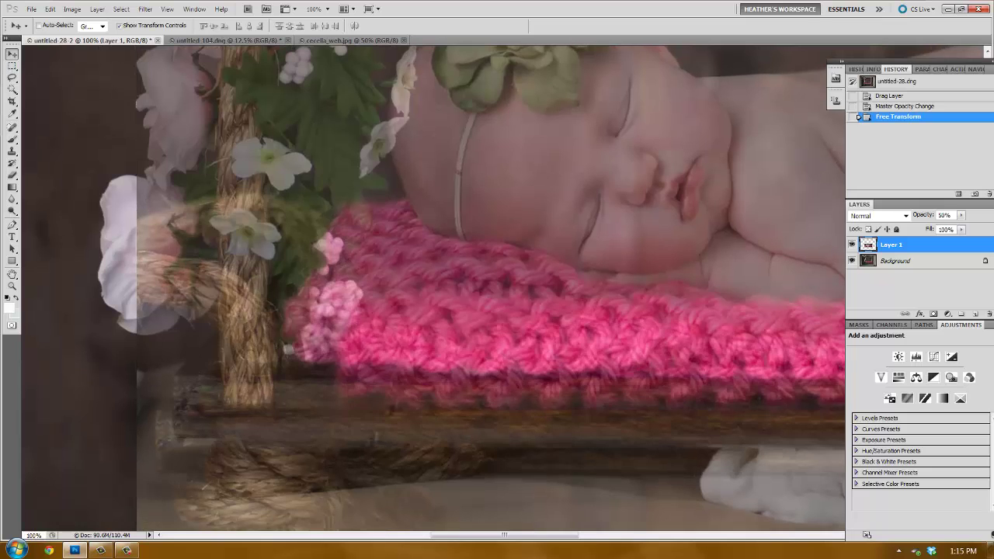
pyautogui.press('Down')
pyautogui.press('Down')
pyautogui.press('Down')
pyautogui.press('Down')
pyautogui.press('Down')
pyautogui.press('Down')
pyautogui.press('Down')
pyautogui.press('Down')
pyautogui.press('Down')
pyautogui.press('Down')
pyautogui.press('Left')
pyautogui.press('Left')
pyautogui.press('Left')
pyautogui.press('Left')
pyautogui.press('Left')
pyautogui.press('Left')
pyautogui.press('Left')
pyautogui.press('Left')
pyautogui.press('Left')
pyautogui.press('Left')
pyautogui.press('Left')
pyautogui.press('Left')
pyautogui.press('Left')
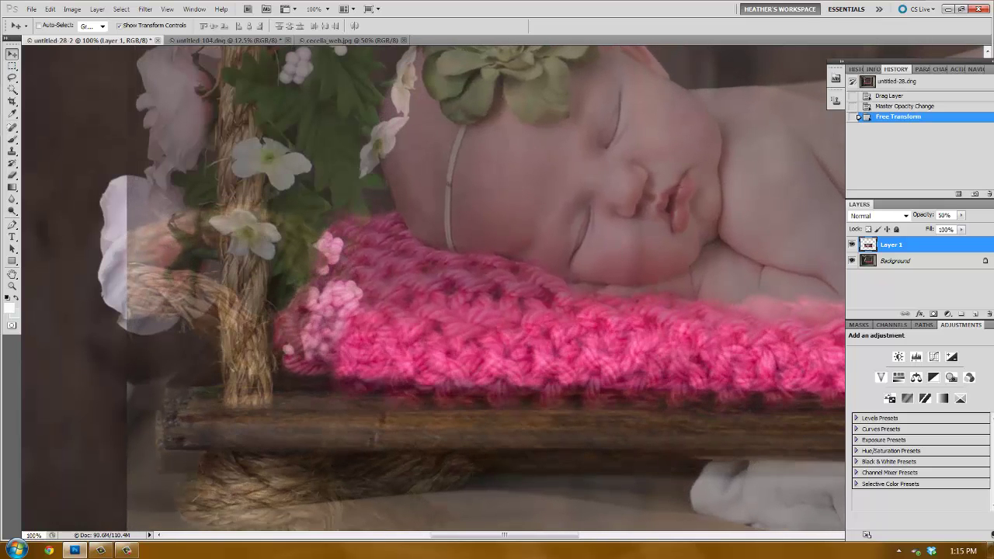
pyautogui.press('Left')
pyautogui.press('Left')
pyautogui.press('Left')
pyautogui.press('Down')
pyautogui.press('Down')
pyautogui.press('Down')
pyautogui.press('Down')
pyautogui.press('Down')
pyautogui.press('Down')
pyautogui.press('Down')
pyautogui.press('Left')
pyautogui.press('Left')
pyautogui.press('Down')
pyautogui.press('Down')
pyautogui.press('Down')
pyautogui.press('Down')
pyautogui.press('Down')
pyautogui.press('Down')
pyautogui.press('Down')
pyautogui.press('Down')
pyautogui.press('Down')
pyautogui.press('Down')
pyautogui.press('Down')
pyautogui.press('Down')
pyautogui.press('Down')
pyautogui.press('Down')
pyautogui.press('Down')
pyautogui.press('Left')
pyautogui.press('Left')
pyautogui.press('Left')
pyautogui.press('Left')
pyautogui.press('Left')
pyautogui.press('Left')
pyautogui.press('Left')
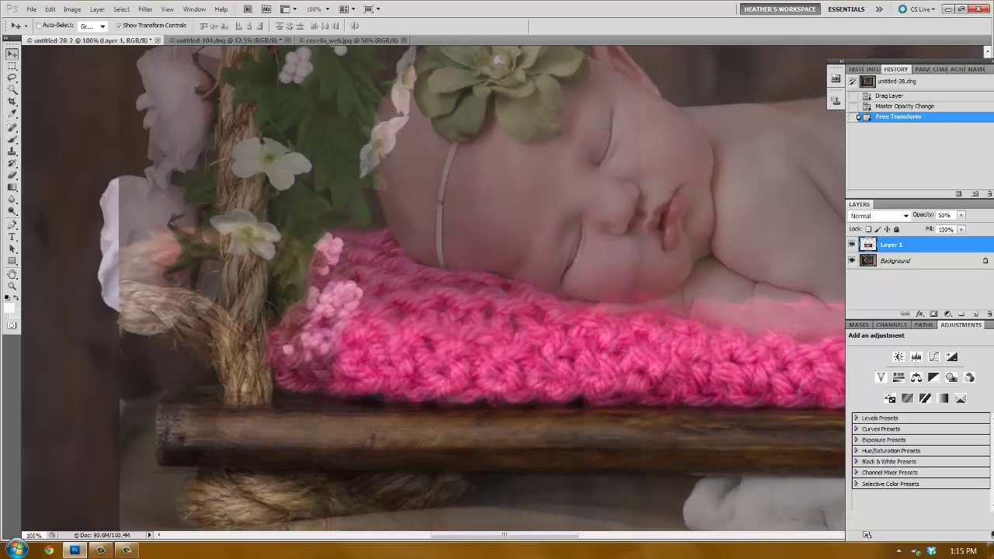
pyautogui.press('Down')
pyautogui.press('Down')
pyautogui.press('Right')
pyautogui.press('Right')
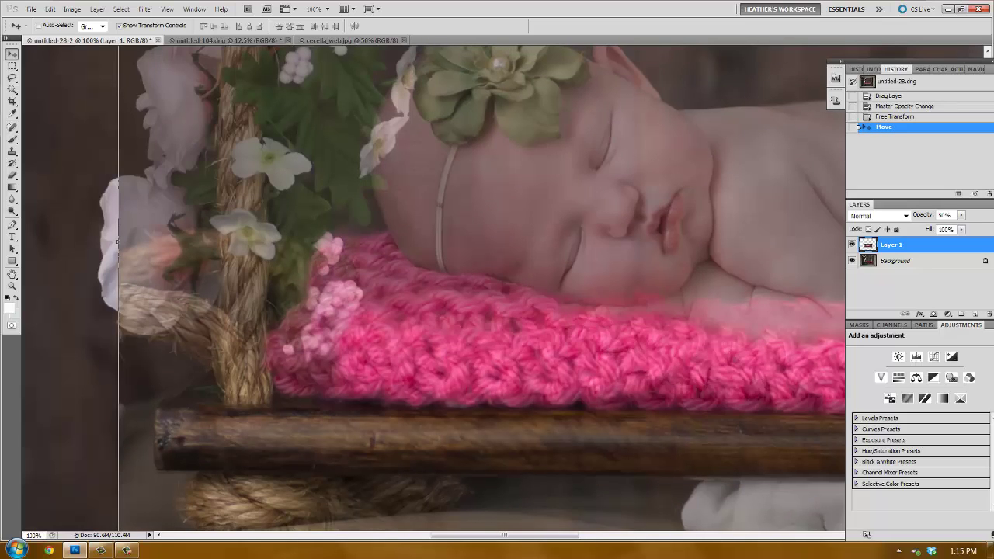
pyautogui.moveTo(622, 349); pyautogui.dragTo(389, 237)
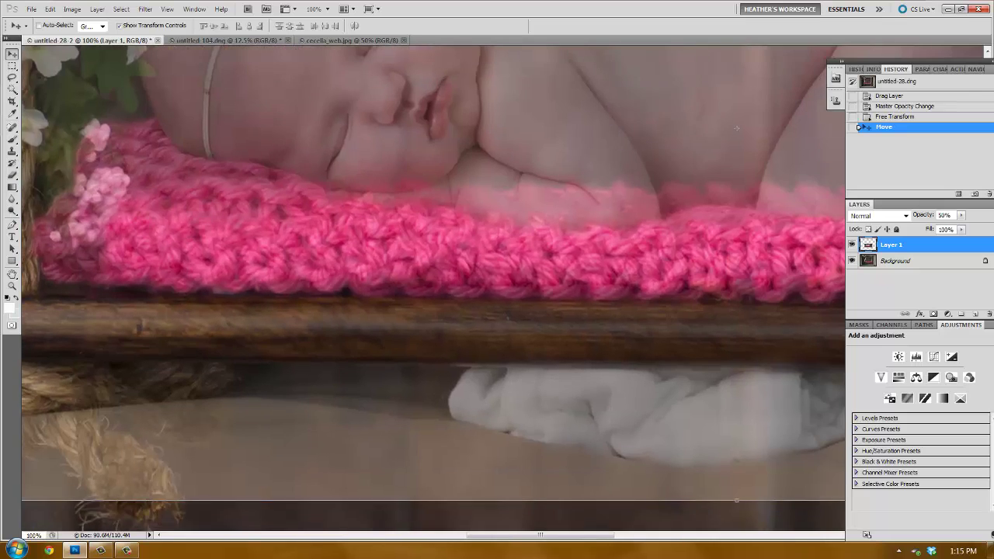
pyautogui.moveTo(660, 310); pyautogui.dragTo(241, 289)
pyautogui.moveTo(660, 280); pyautogui.dragTo(245, 291)
pyautogui.hscroll(2, 434, 288)
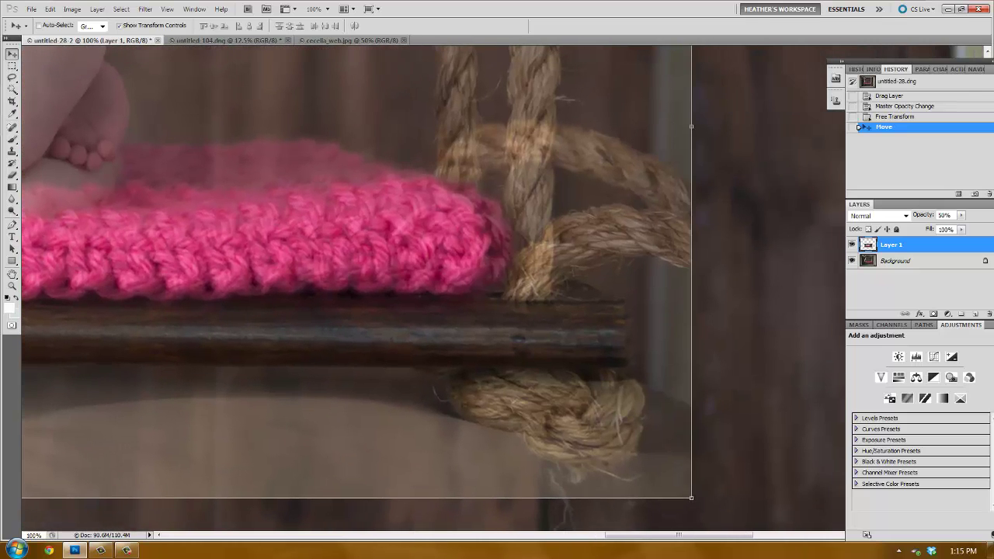
# Restore the newborn layer's opacity to 100% and turn off the display of transform controls
pyautogui.click(166, 9)
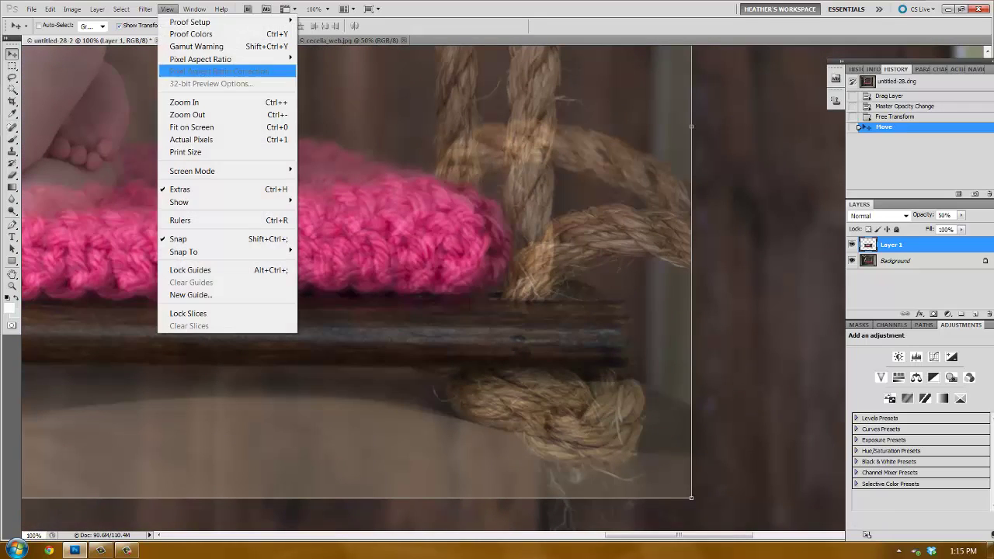
pyautogui.click(191, 126)
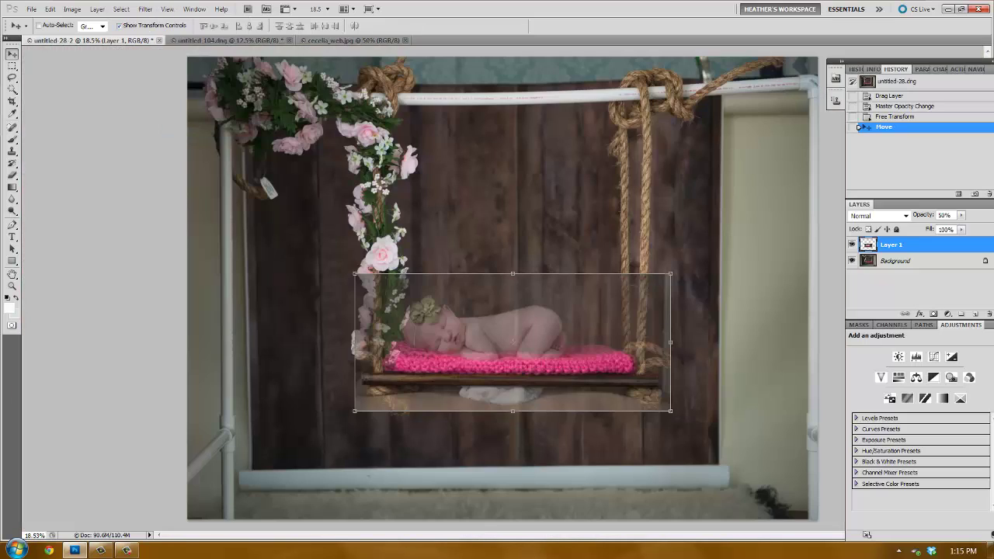
pyautogui.moveTo(960, 215); pyautogui.dragTo(986, 225)
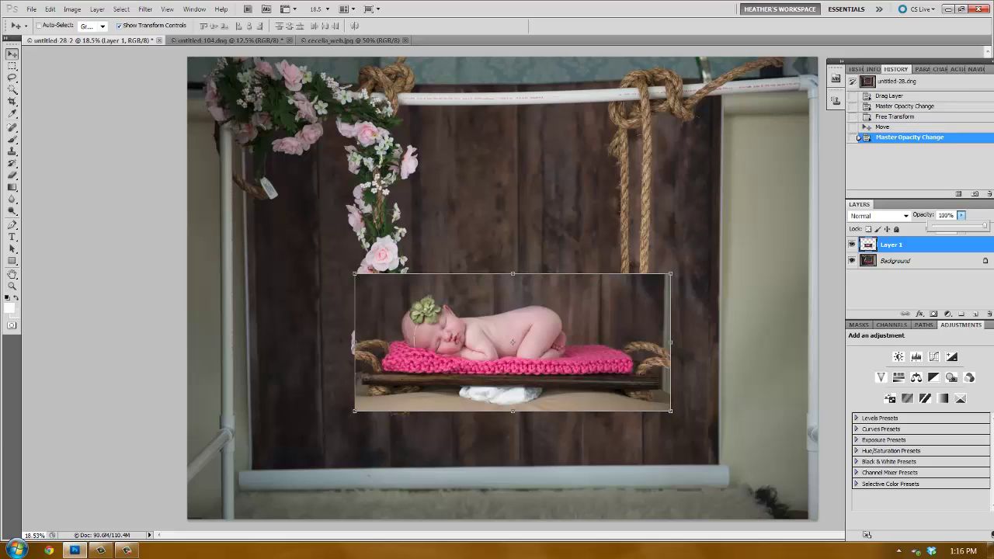
pyautogui.click(120, 26)
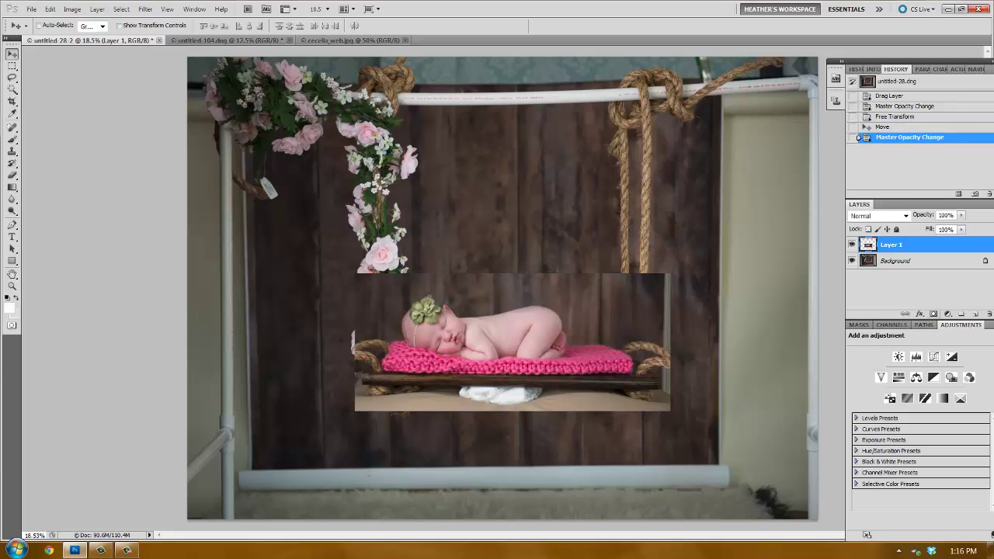
# Add a layer mask to the newborn layer and paint it black with a soft 250 px brush to hide the photo's edges around the baby
pyautogui.click(933, 314)
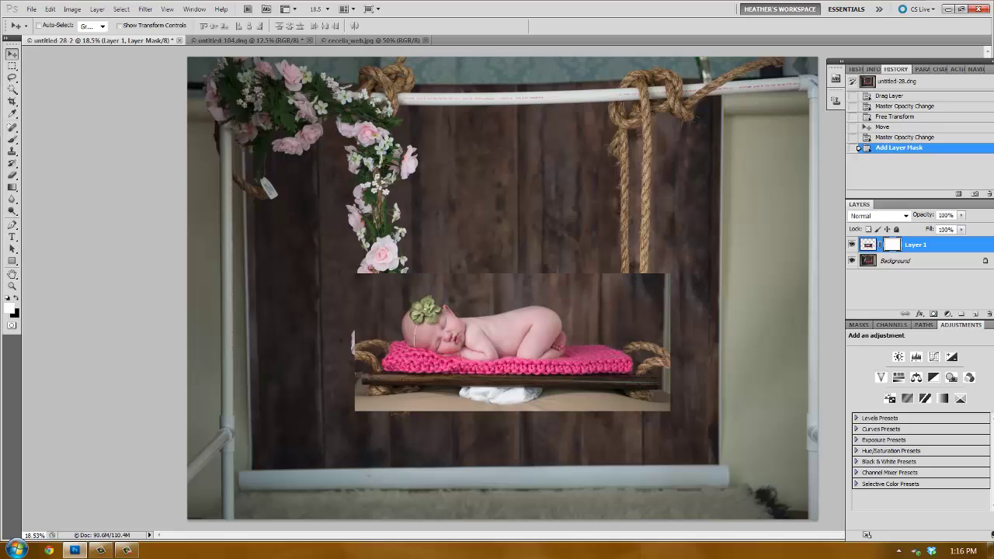
pyautogui.press('x')
pyautogui.press('b')
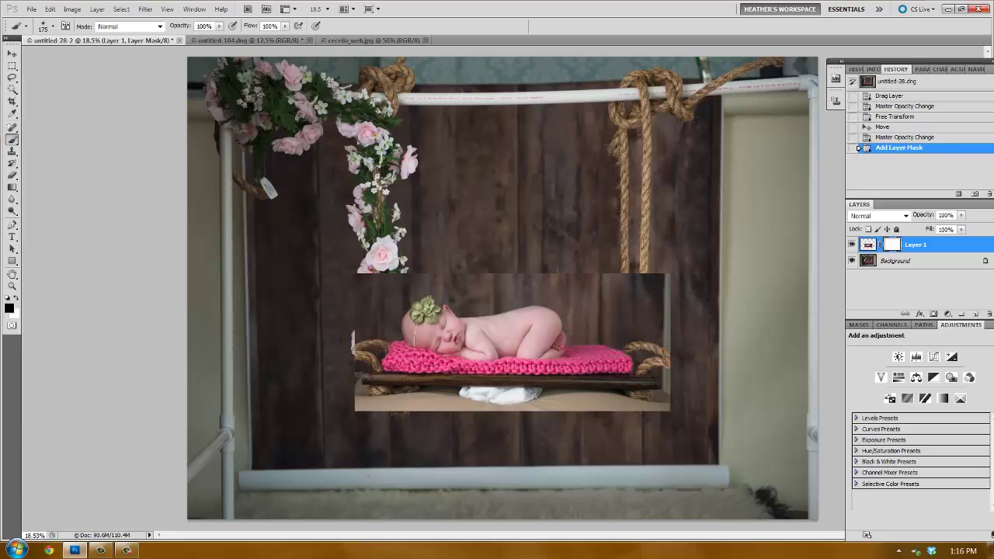
pyautogui.click(53, 26)
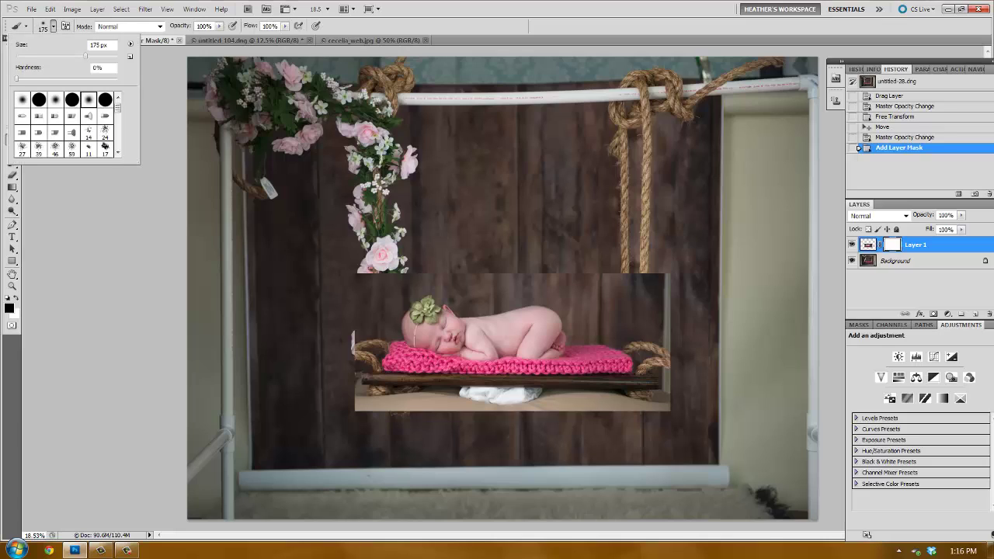
pyautogui.click(271, 50)
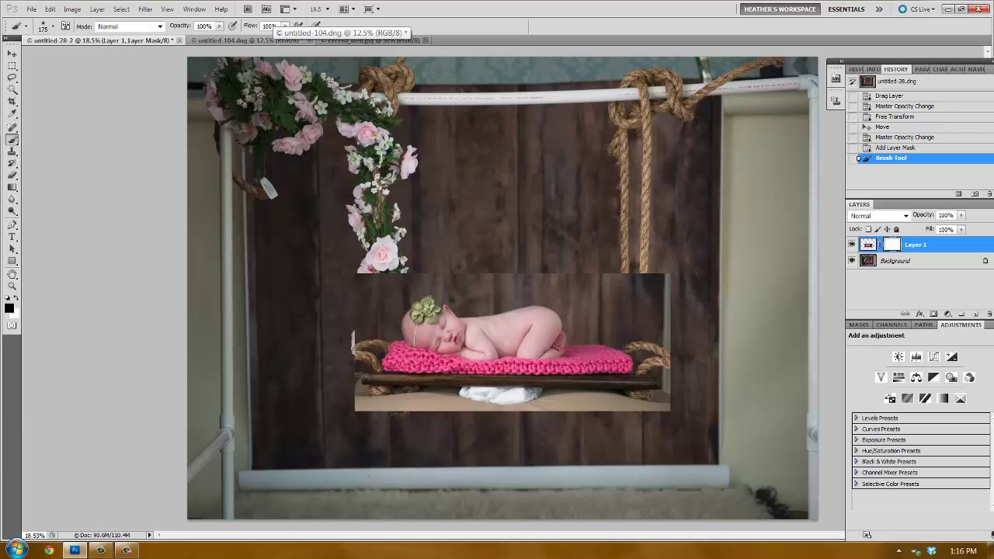
pyautogui.press(']')
pyautogui.moveTo(351, 260)
pyautogui.mouseDown()
pyautogui.moveTo(350, 302)
pyautogui.moveTo(378, 261)
pyautogui.moveTo(623, 265)
pyautogui.moveTo(662, 292)
pyautogui.moveTo(654, 406)
pyautogui.moveTo(363, 401)
pyautogui.moveTo(609, 395)
pyautogui.mouseUp()
# Mask out the white cloth remnants directly beneath the swing board at 100% zoom with a 100 px soft brush
pyautogui.hotkey('ctrl', '+')
pyautogui.hotkey('ctrl', '+')
pyautogui.hotkey('ctrl', '+')
pyautogui.hotkey('ctrl', '+')
pyautogui.hotkey('ctrl', '+')
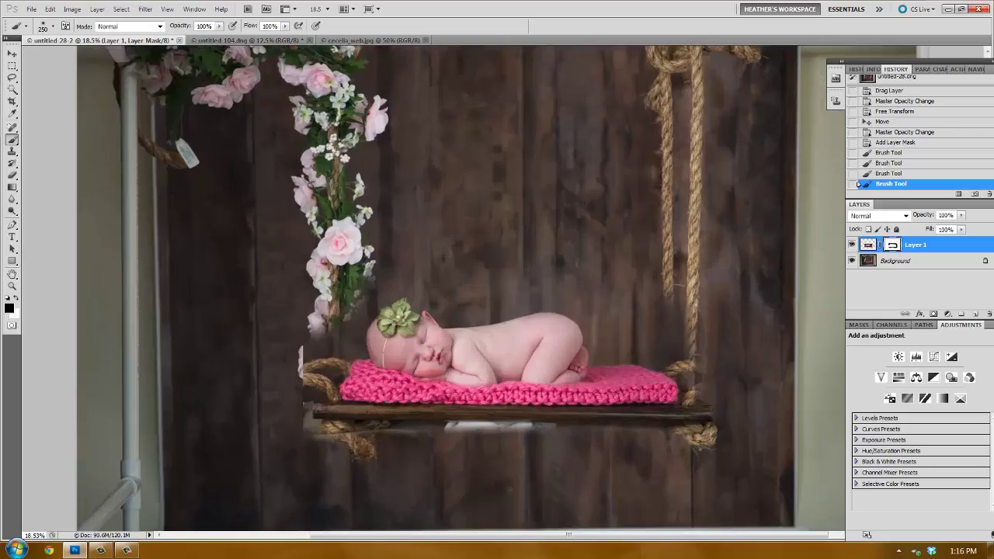
pyautogui.moveTo(575, 419); pyautogui.dragTo(600, 146)
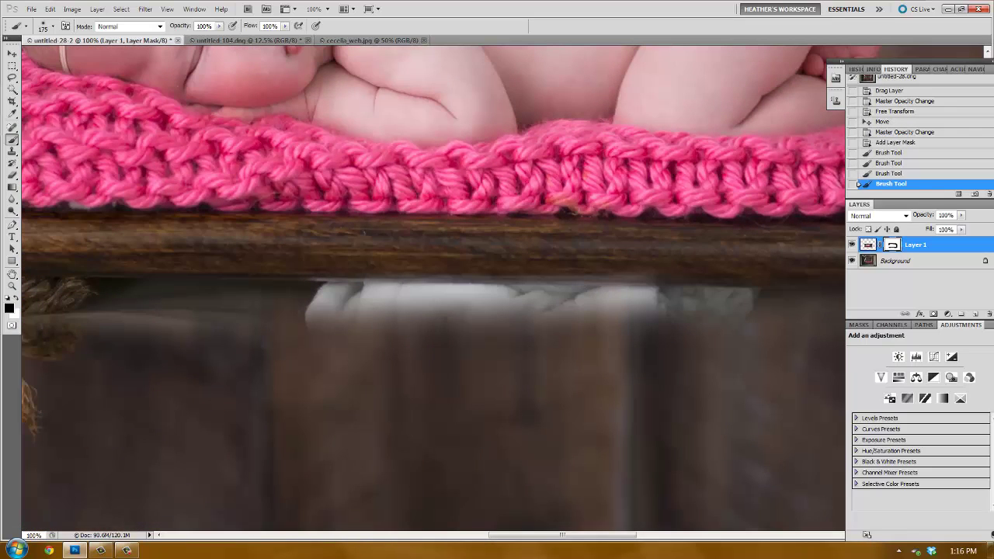
pyautogui.press('[')
pyautogui.press('[')
pyautogui.press('[')
pyautogui.press('[')
pyautogui.press('[')
pyautogui.moveTo(718, 304)
pyautogui.mouseDown()
pyautogui.moveTo(326, 305)
pyautogui.moveTo(365, 287)
pyautogui.moveTo(715, 288)
pyautogui.moveTo(322, 305)
pyautogui.mouseUp()
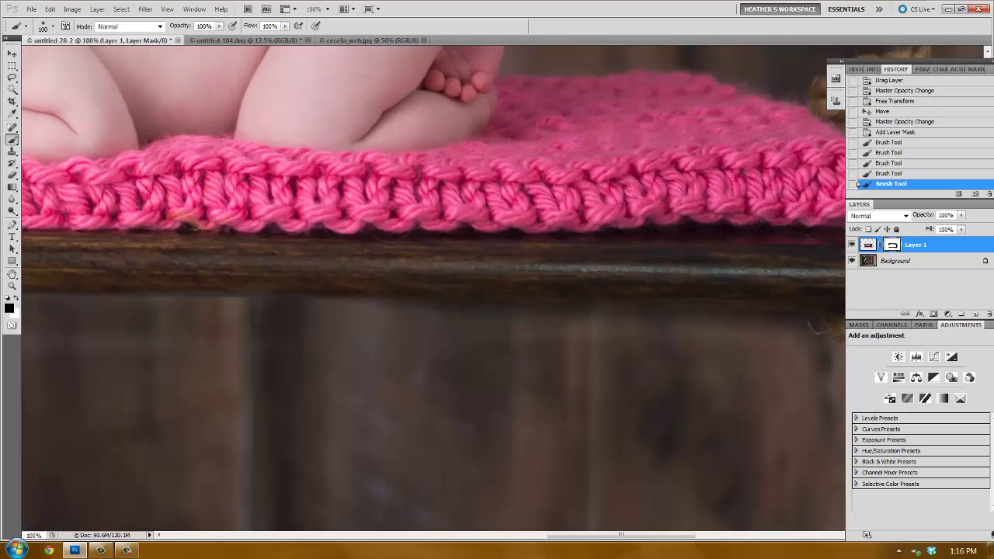
# Paint black on the mask along the underside of the board's right half to blend the leftover edge into the backdrop
pyautogui.moveTo(513, 314); pyautogui.dragTo(482, 314)
pyautogui.moveTo(326, 326); pyautogui.dragTo(757, 297)
pyautogui.moveTo(372, 311); pyautogui.dragTo(655, 322)
pyautogui.click(571, 333)
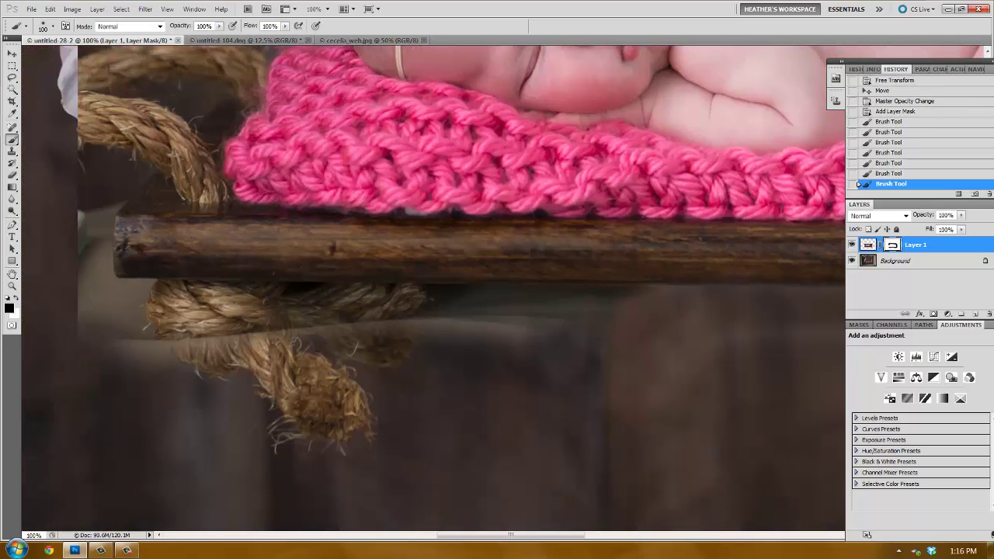
# Mask the newborn photo beneath the board's left part with a larger soft brush to reveal the original rope knot and backdrop
pyautogui.press(']')
pyautogui.press(']')
pyautogui.press(']')
pyautogui.press(']')
pyautogui.moveTo(559, 331); pyautogui.dragTo(132, 326)
pyautogui.press('[')
pyautogui.press('[')
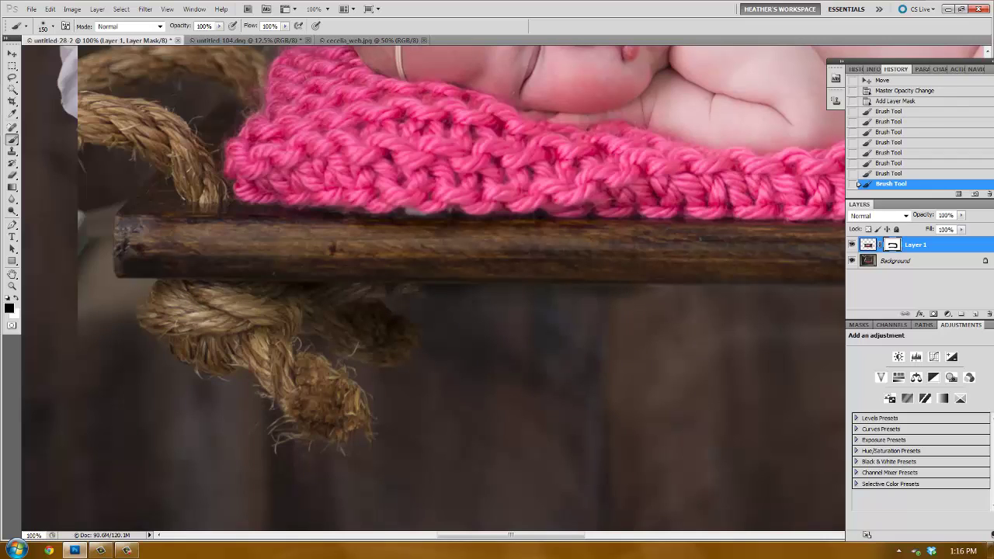
pyautogui.click(113, 342)
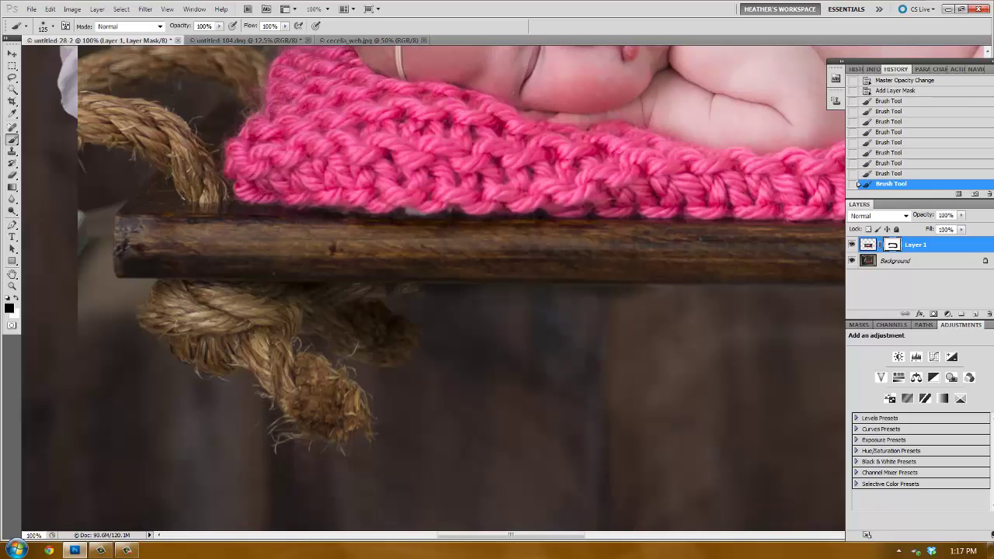
pyautogui.moveTo(163, 334); pyautogui.dragTo(342, 339)
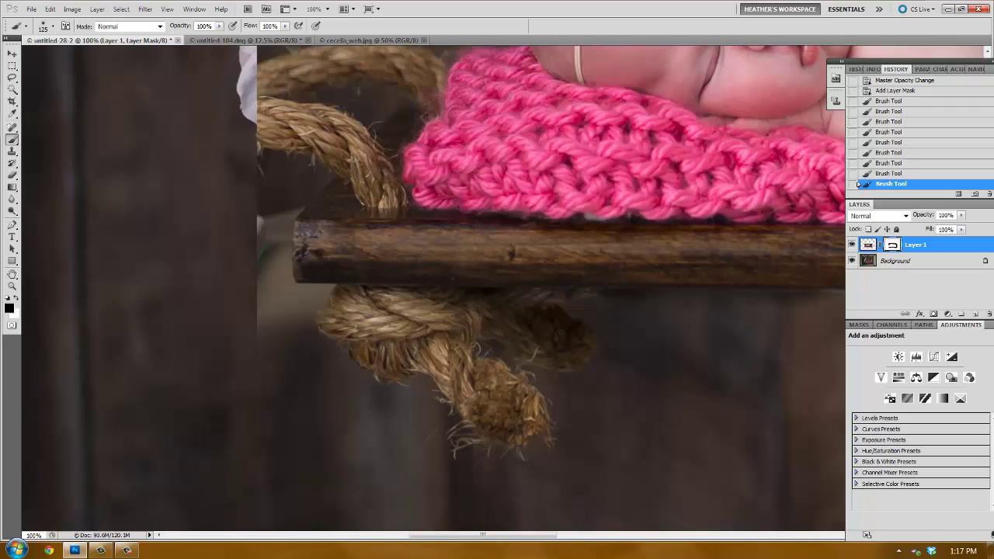
# Mask the leftover light patch around the board's left end, narrowing the soft brush to 100 px close to the wood
pyautogui.press(']')
pyautogui.press(']')
pyautogui.press(']')
pyautogui.moveTo(253, 355); pyautogui.dragTo(247, 317)
pyautogui.press('[')
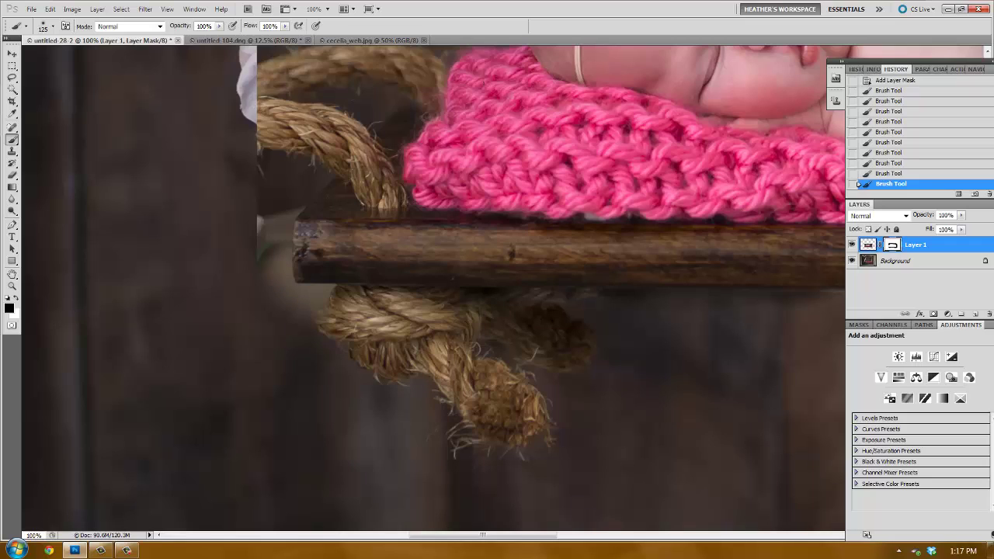
pyautogui.press('[')
pyautogui.moveTo(320, 329)
pyautogui.mouseDown()
pyautogui.moveTo(333, 309)
pyautogui.moveTo(310, 310)
pyautogui.moveTo(274, 222)
pyautogui.moveTo(294, 246)
pyautogui.mouseUp()
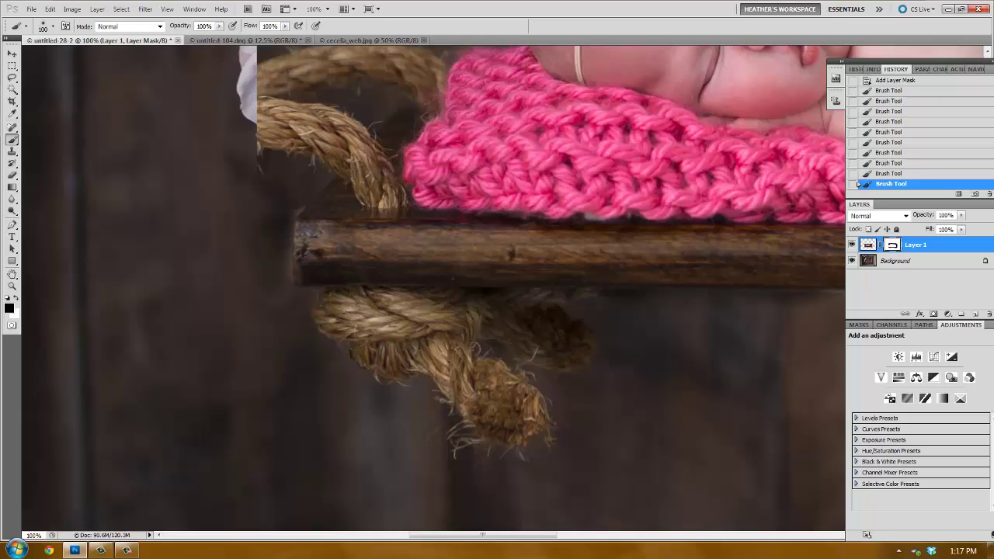
pyautogui.moveTo(304, 188); pyautogui.dragTo(296, 335)
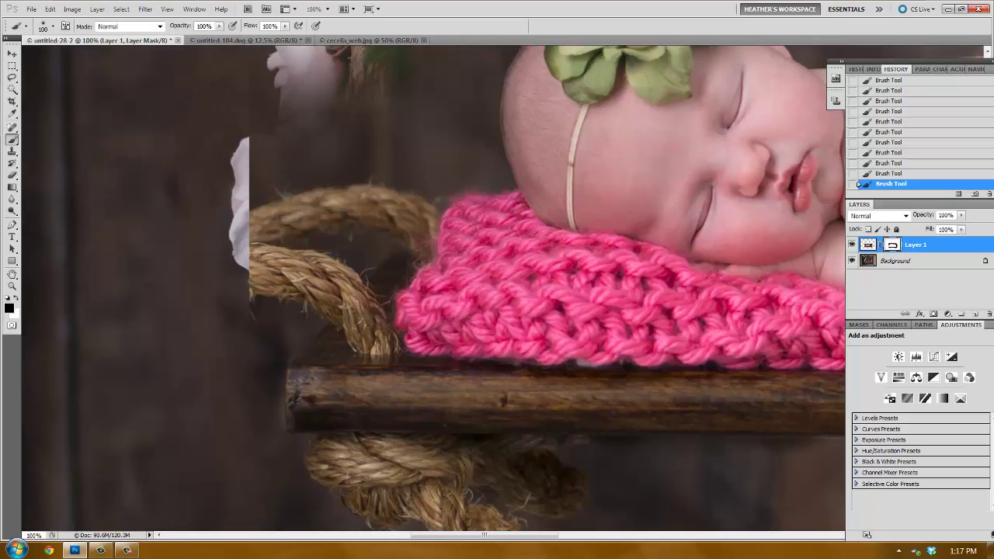
# Mask out the newborn photo's loose rope left of the blanket to reveal the swing's pink flower and vertical rope, using 200 and 100 px brushes
pyautogui.press(']')
pyautogui.moveTo(249, 228)
pyautogui.mouseDown()
pyautogui.moveTo(278, 263)
pyautogui.moveTo(292, 204)
pyautogui.moveTo(287, 66)
pyautogui.moveTo(319, 224)
pyautogui.moveTo(334, 233)
pyautogui.moveTo(353, 179)
pyautogui.mouseUp()
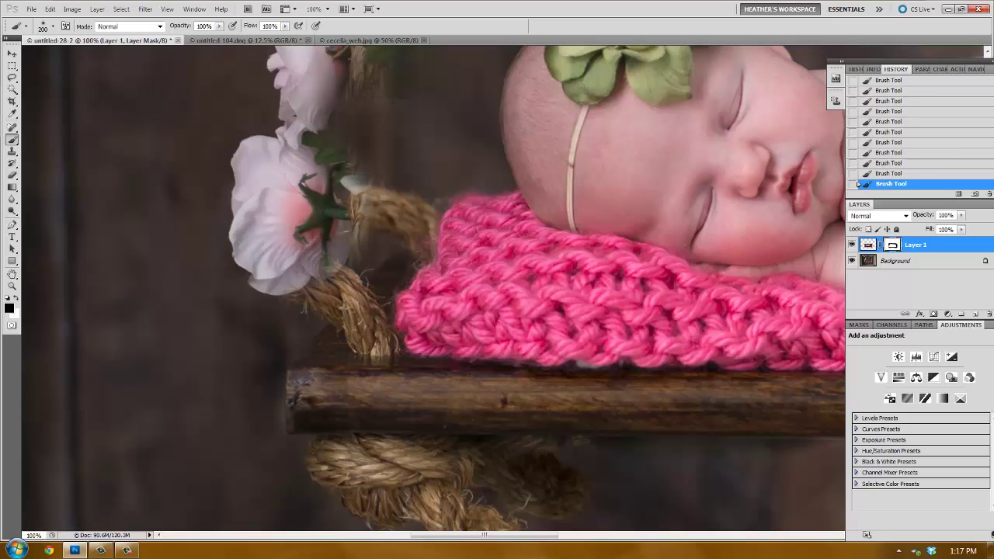
pyautogui.press('[')
pyautogui.press('[')
pyautogui.moveTo(406, 236)
pyautogui.mouseDown()
pyautogui.moveTo(400, 224)
pyautogui.moveTo(432, 227)
pyautogui.moveTo(382, 221)
pyautogui.mouseUp()
pyautogui.moveTo(379, 183)
pyautogui.mouseDown()
pyautogui.moveTo(376, 353)
pyautogui.moveTo(311, 280)
pyautogui.mouseUp()
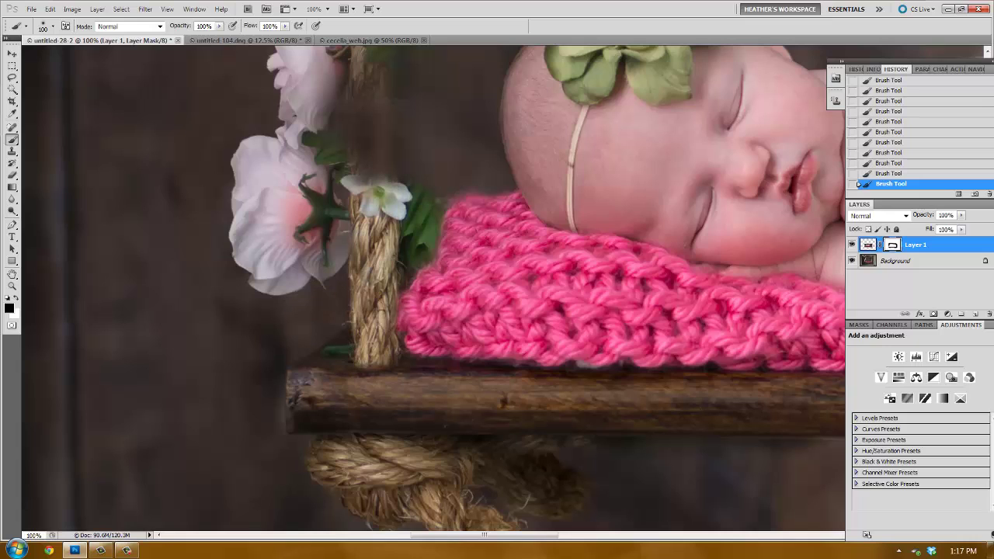
pyautogui.moveTo(374, 179)
pyautogui.mouseDown()
pyautogui.moveTo(341, 129)
pyautogui.moveTo(374, 89)
pyautogui.moveTo(337, 70)
pyautogui.moveTo(388, 354)
pyautogui.moveTo(387, 291)
pyautogui.moveTo(458, 167)
pyautogui.moveTo(497, 187)
pyautogui.moveTo(490, 97)
pyautogui.moveTo(508, 74)
pyautogui.moveTo(536, 124)
pyautogui.moveTo(400, 334)
pyautogui.moveTo(407, 385)
pyautogui.moveTo(427, 361)
pyautogui.mouseUp()
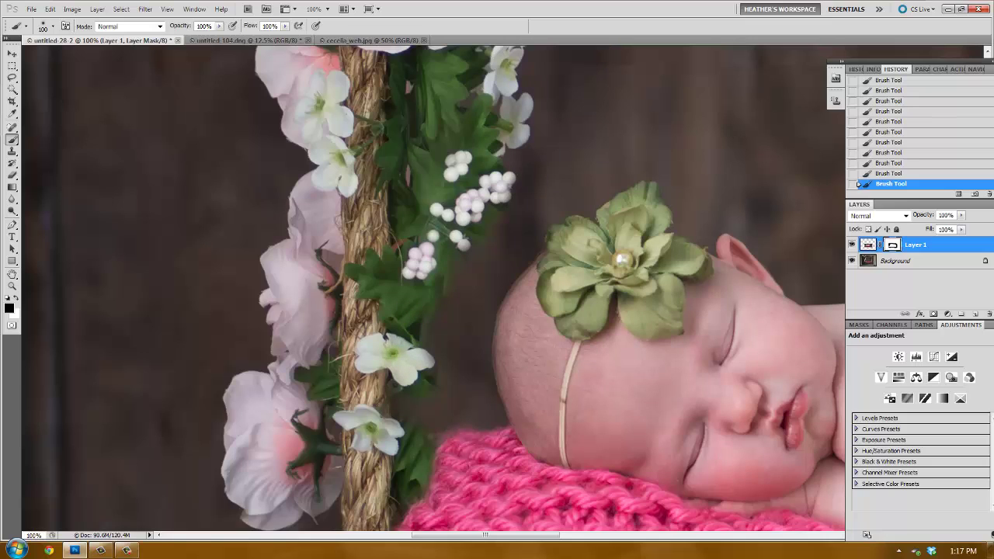
pyautogui.moveTo(497, 342)
pyautogui.mouseDown()
pyautogui.moveTo(516, 295)
pyautogui.moveTo(544, 283)
pyautogui.mouseUp()
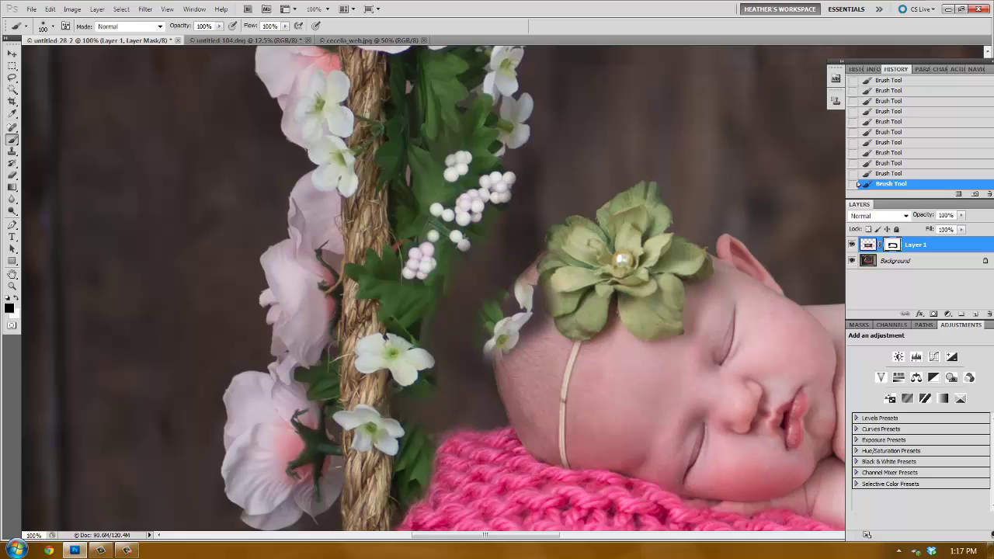
pyautogui.click(49, 8)
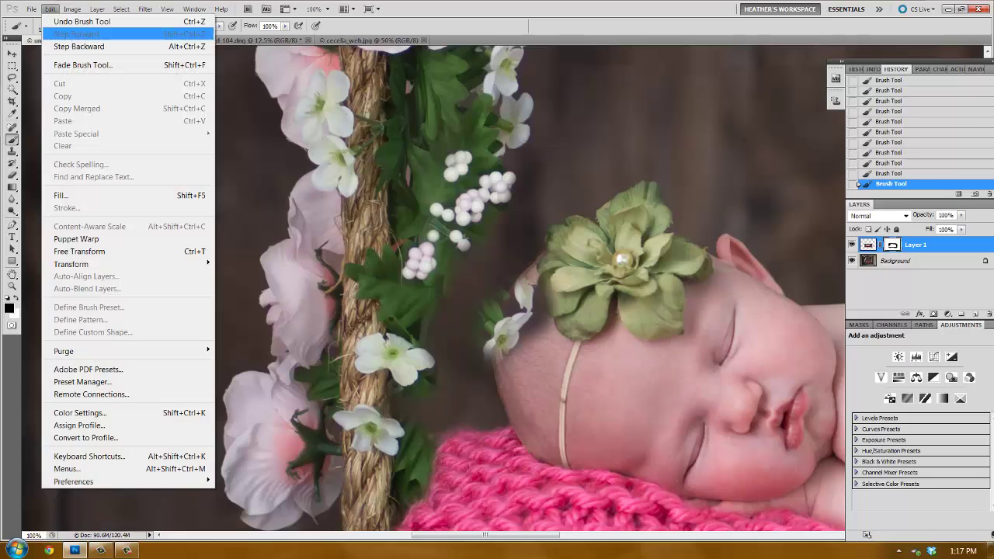
pyautogui.click(81, 21)
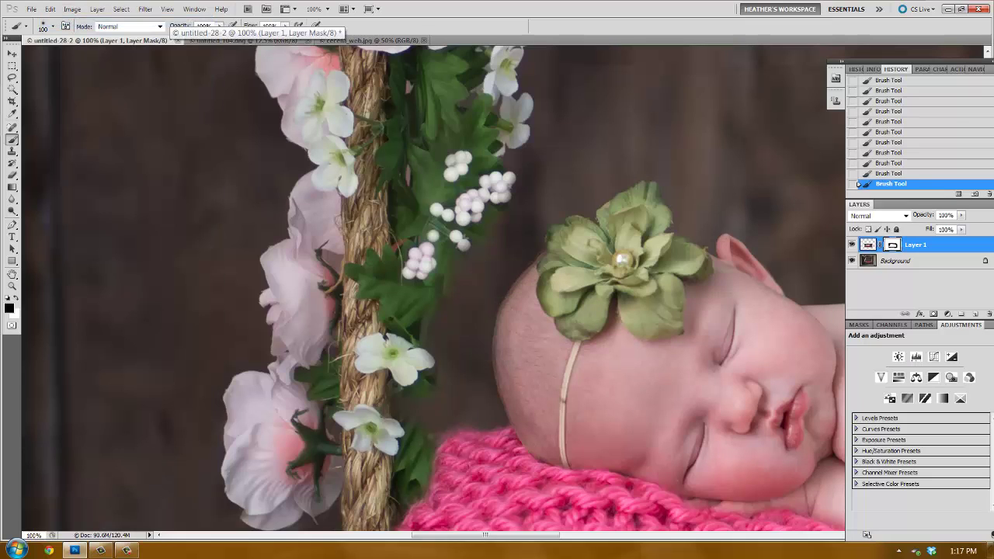
# Reveal the green leaves and white berries between the rope and the blanket by painting the mask with a 70 px brush
pyautogui.press('[')
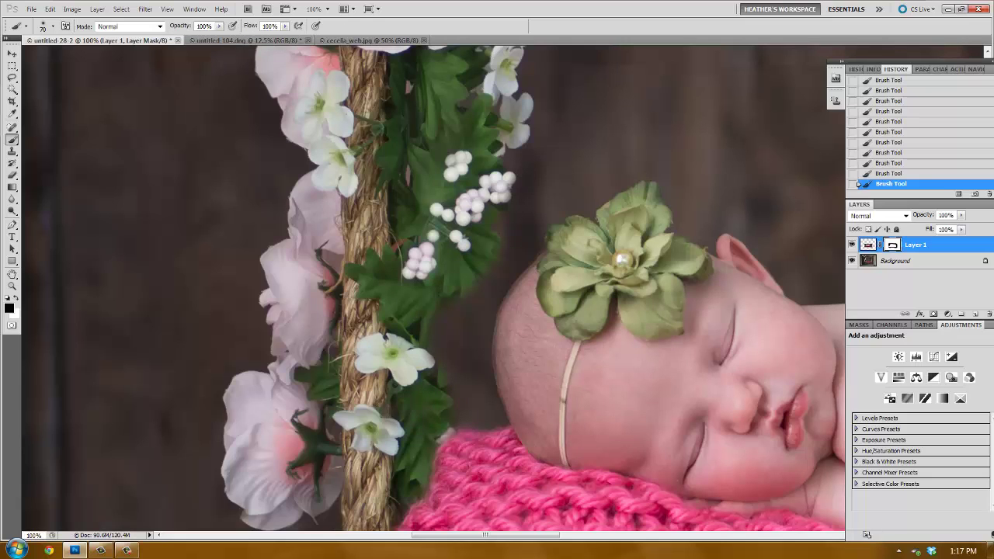
pyautogui.moveTo(449, 437)
pyautogui.mouseDown()
pyautogui.moveTo(437, 490)
pyautogui.moveTo(406, 523)
pyautogui.moveTo(411, 382)
pyautogui.mouseUp()
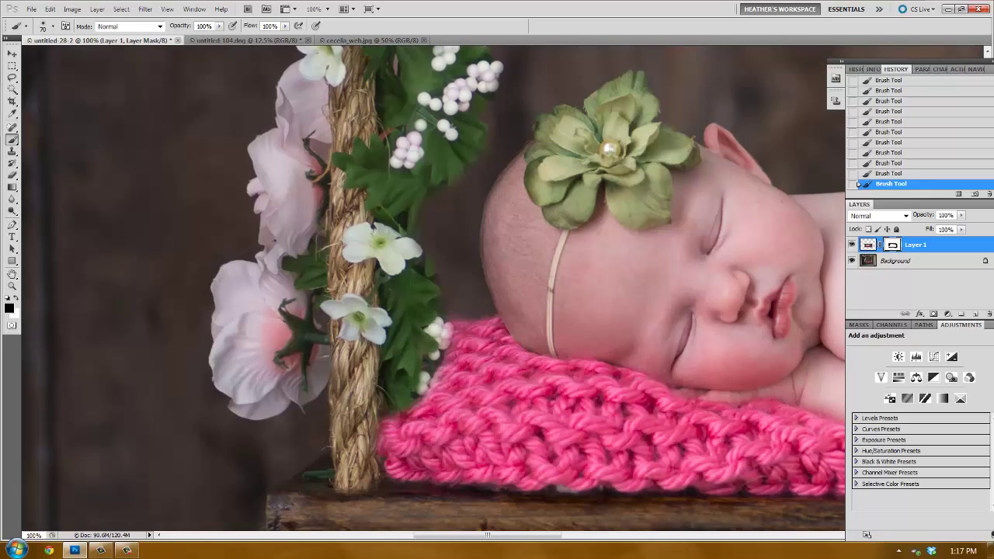
pyautogui.moveTo(439, 346)
pyautogui.mouseDown()
pyautogui.moveTo(451, 332)
pyautogui.moveTo(433, 415)
pyautogui.moveTo(384, 439)
pyautogui.moveTo(405, 469)
pyautogui.moveTo(398, 476)
pyautogui.moveTo(423, 480)
pyautogui.mouseUp()
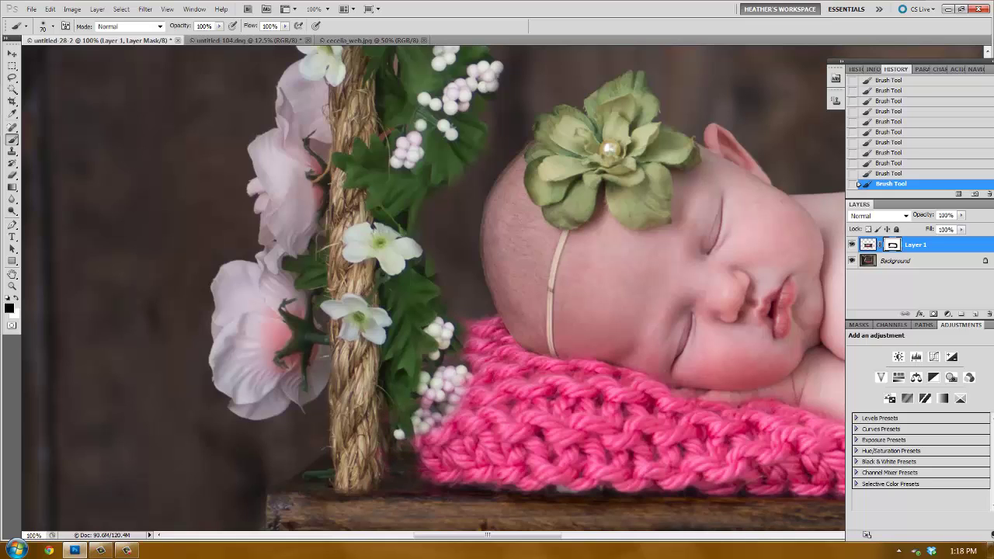
pyautogui.moveTo(383, 453)
pyautogui.mouseDown()
pyautogui.moveTo(373, 477)
pyautogui.moveTo(382, 466)
pyautogui.mouseUp()
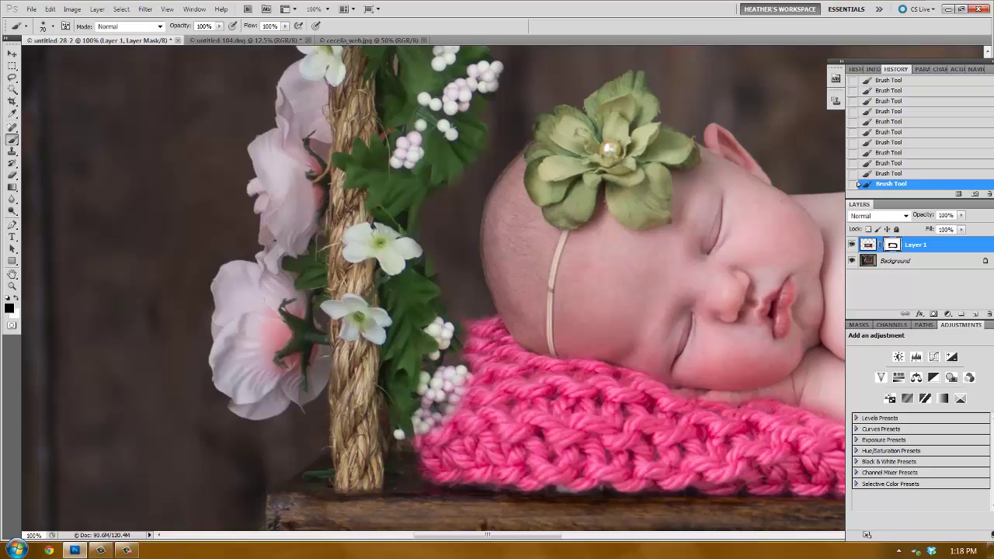
# Fit the image on screen and reveal the right-hand ropes down to the seat by masking with a soft brush enlarged to 400 px
pyautogui.click(167, 9)
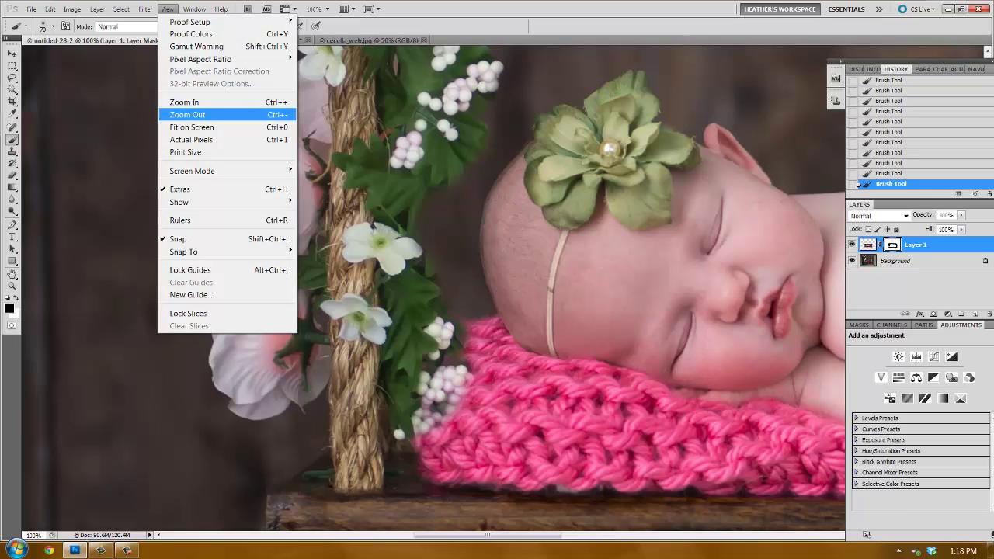
pyautogui.click(192, 126)
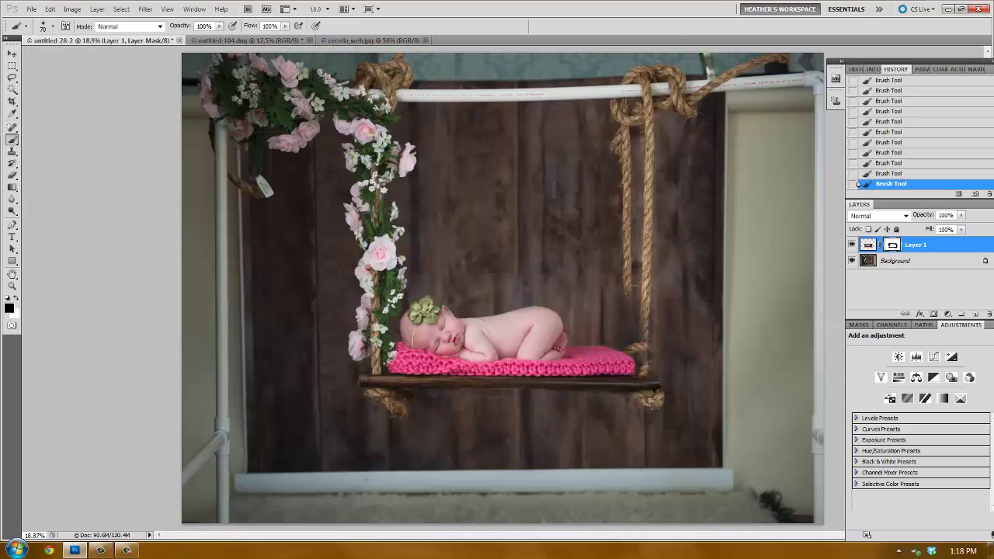
pyautogui.press(']')
pyautogui.press(']')
pyautogui.press(']')
pyautogui.press(']')
pyautogui.press(']')
pyautogui.press(']')
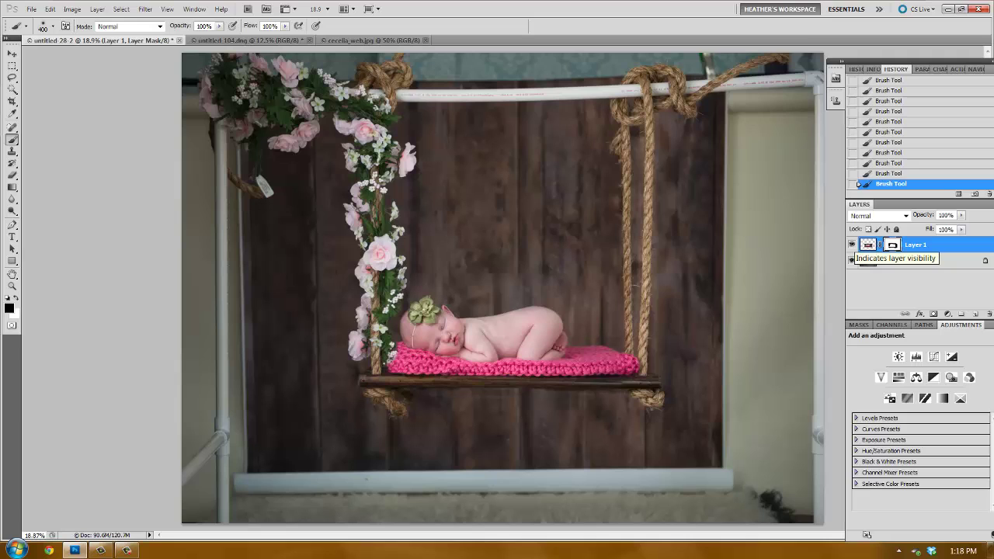
# Hide and show the newborn layer to compare the composite with the empty swing photo
pyautogui.click(851, 245)
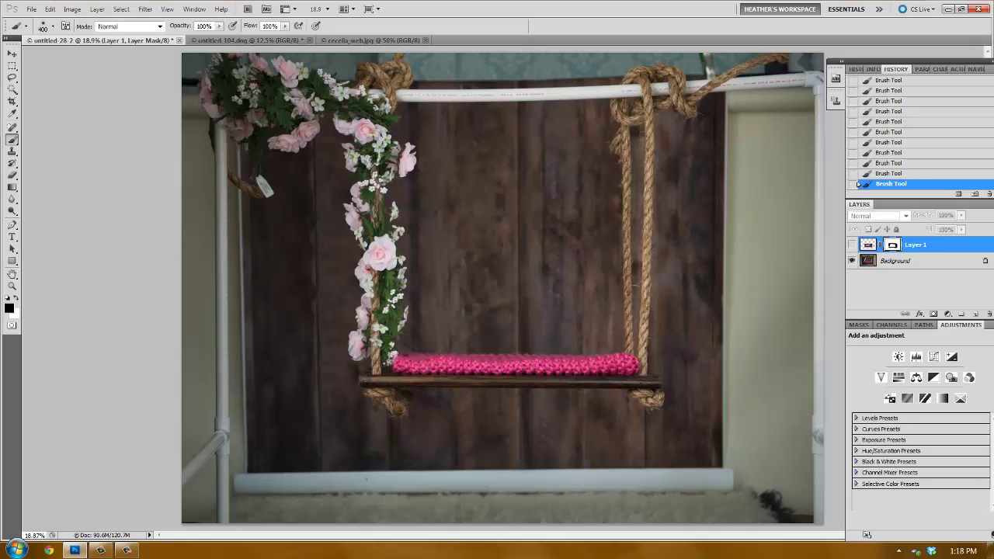
pyautogui.click(851, 244)
pyautogui.click(852, 245)
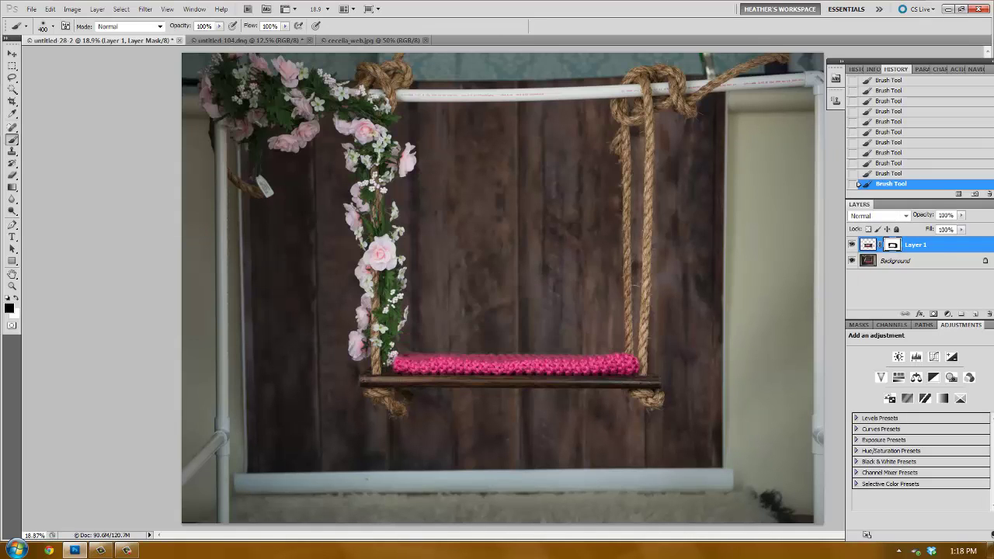
pyautogui.click(852, 244)
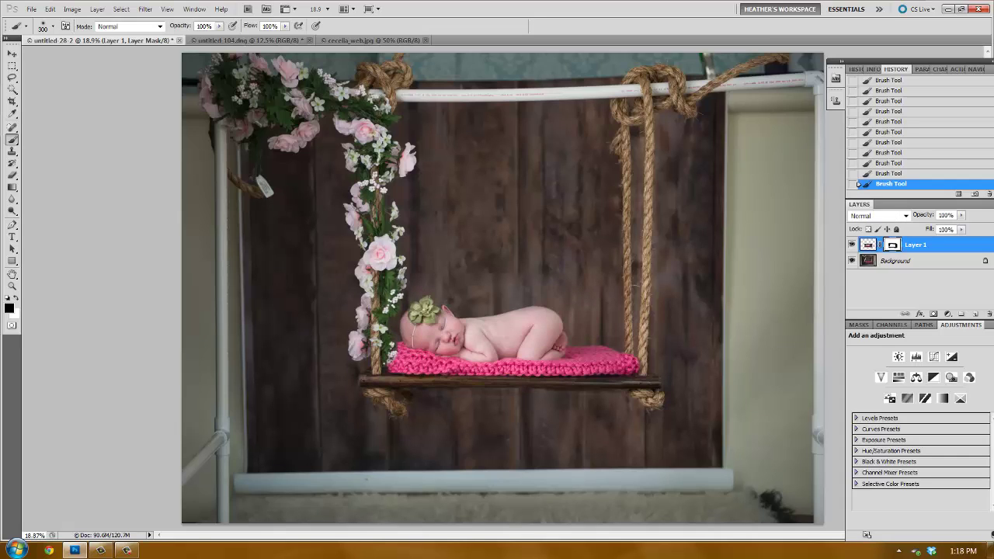
# Refine the mask in the backdrop around the baby with a large soft brush, checking it by toggling the newborn layer's visibility
pyautogui.press('[')
pyautogui.press('[')
pyautogui.click(852, 244)
pyautogui.click(852, 244)
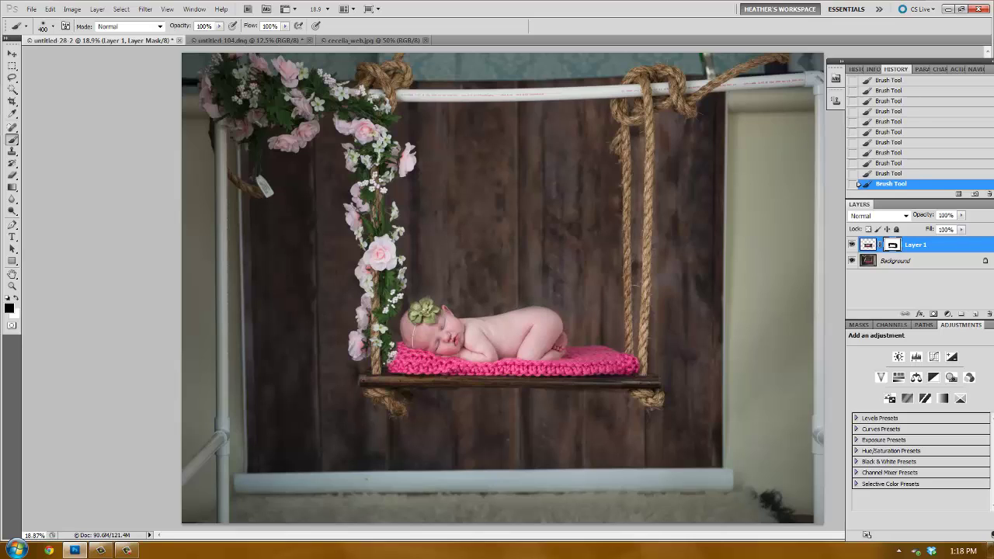
pyautogui.click(852, 245)
pyautogui.click(852, 244)
# Switch the mask painting colour to white with a 125 px brush and compare the image with the newborn layer hidden and shown
pyautogui.press('x')
pyautogui.press('[')
pyautogui.press('[')
pyautogui.press('[')
pyautogui.click(852, 245)
pyautogui.click(852, 244)
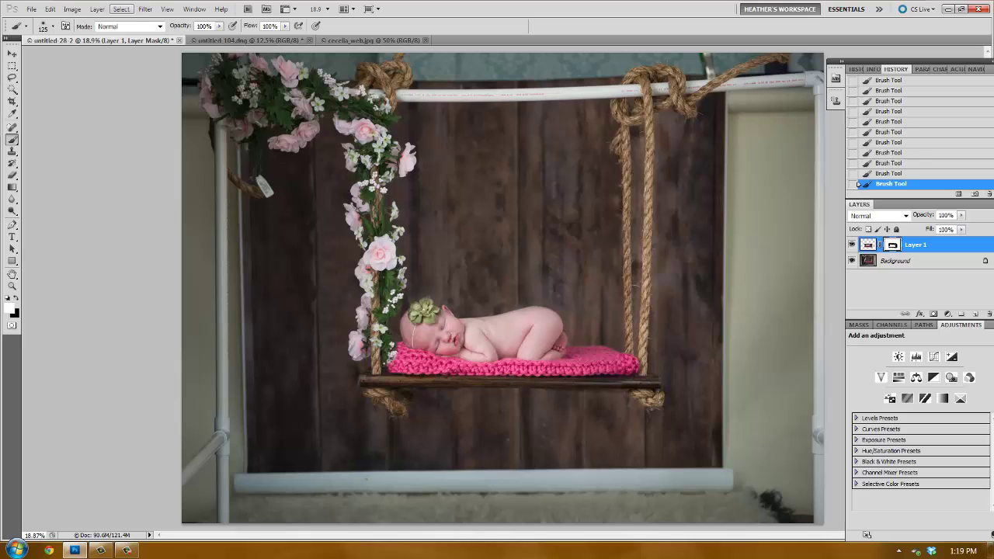
# Crop the composite to 15 × 11 in around the swing, keeping the frame within the wooden backdrop and excluding the stand
pyautogui.press('c')
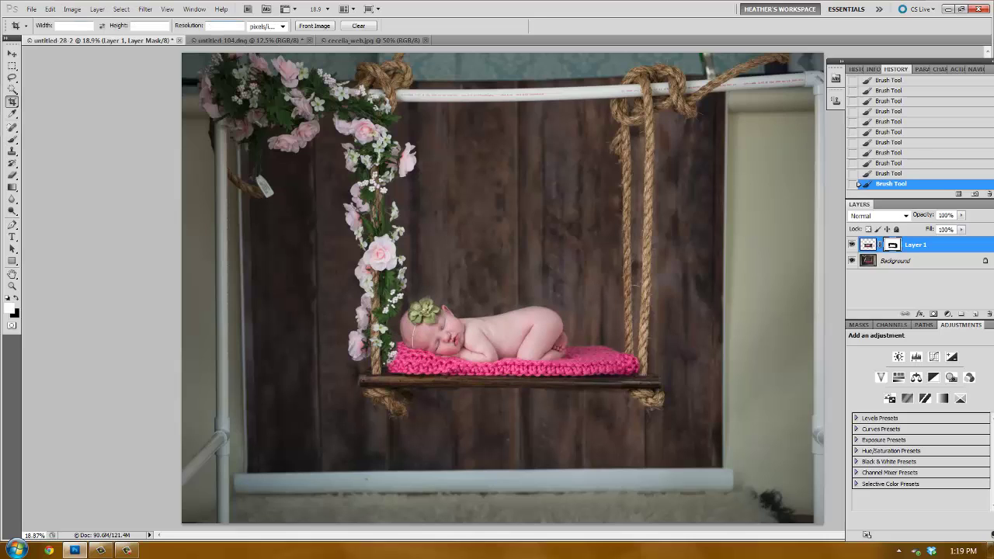
pyautogui.click(74, 25)
pyautogui.write('15')
pyautogui.write('11')
pyautogui.moveTo(252, 96); pyautogui.dragTo(711, 433)
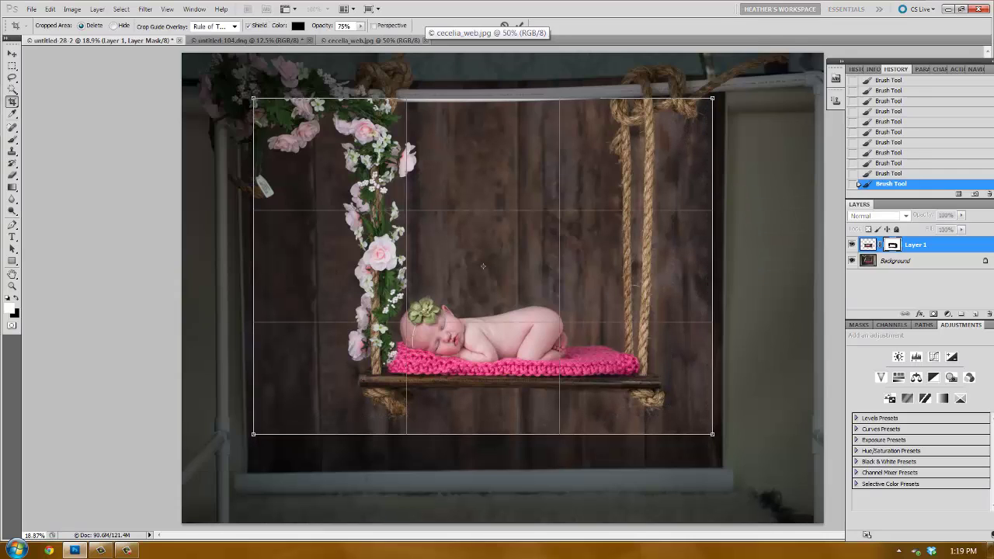
pyautogui.moveTo(482, 267); pyautogui.dragTo(483, 287)
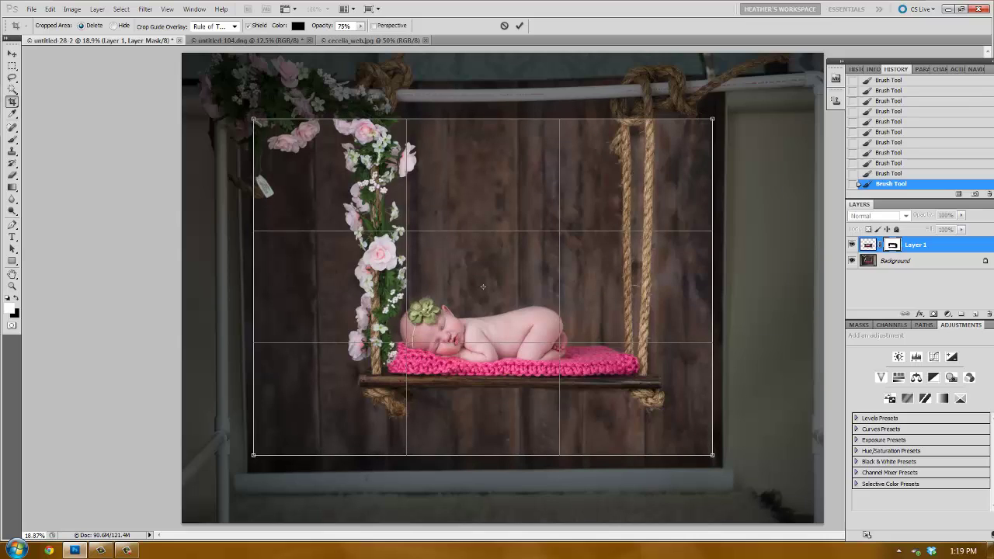
pyautogui.moveTo(482, 286); pyautogui.dragTo(483, 294)
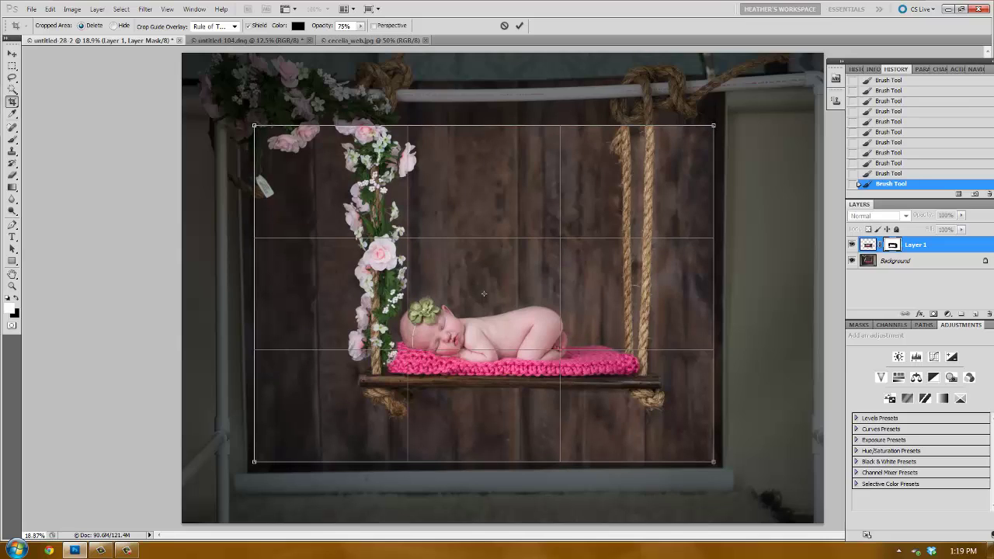
pyautogui.rightClick(473, 191)
pyautogui.click(489, 197)
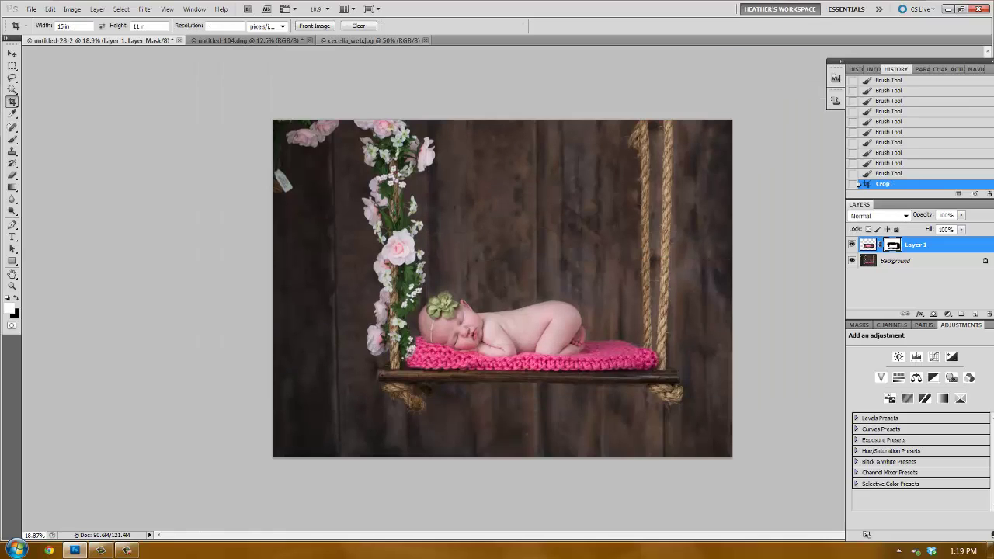
# Merge the masked newborn layer with the background and duplicate the merged image onto a new layer
pyautogui.keyDown('shift'); pyautogui.click(896, 261); pyautogui.keyUp('shift')
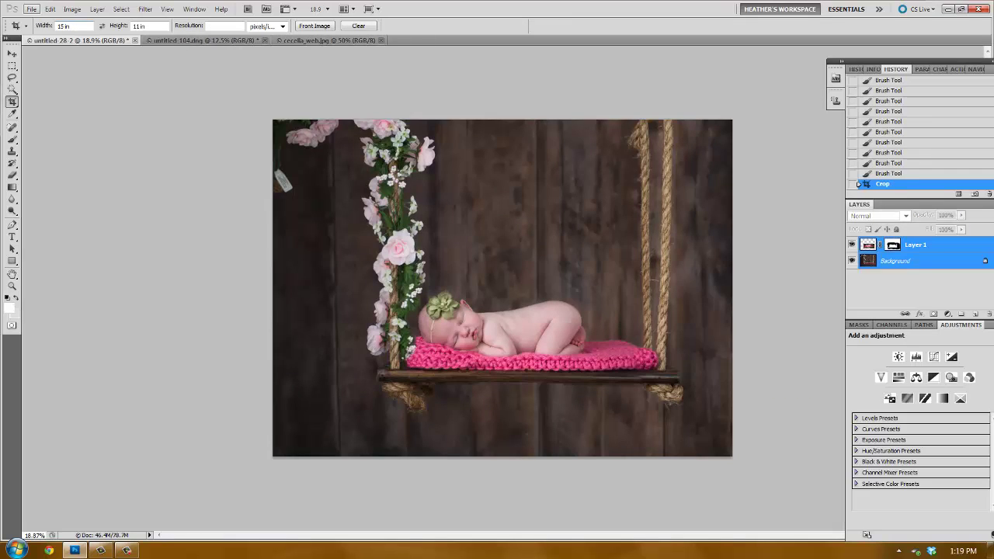
pyautogui.click(97, 9)
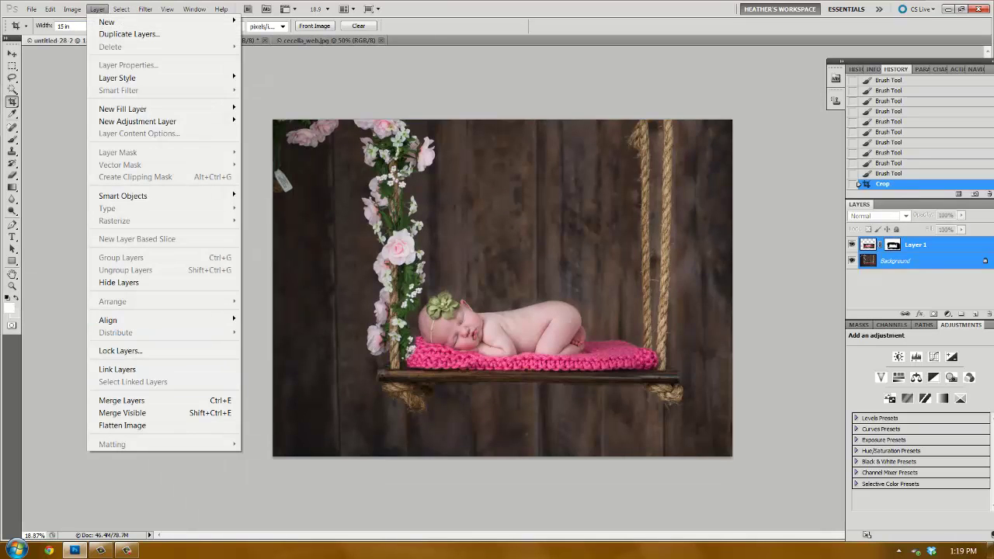
pyautogui.click(125, 399)
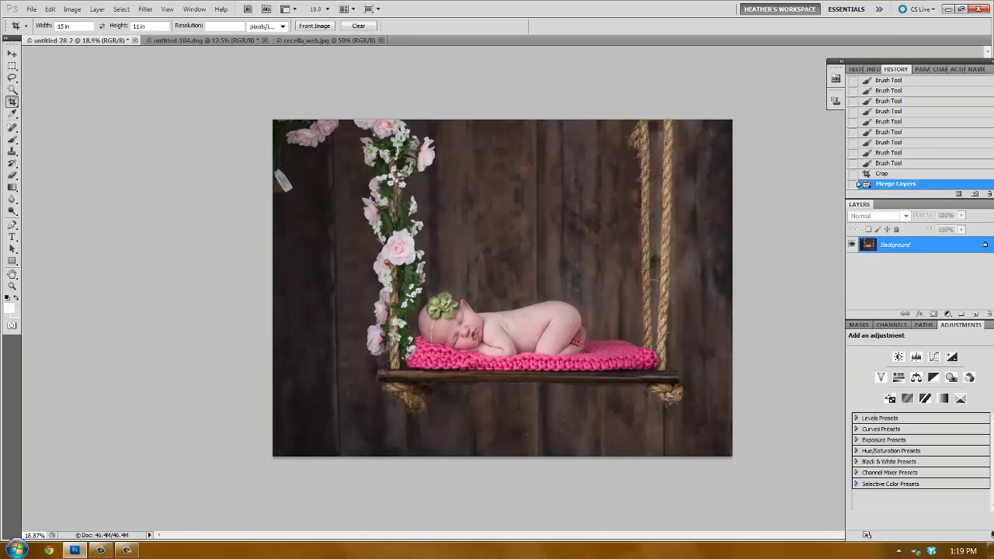
pyautogui.hotkey('ctrl', 'j')
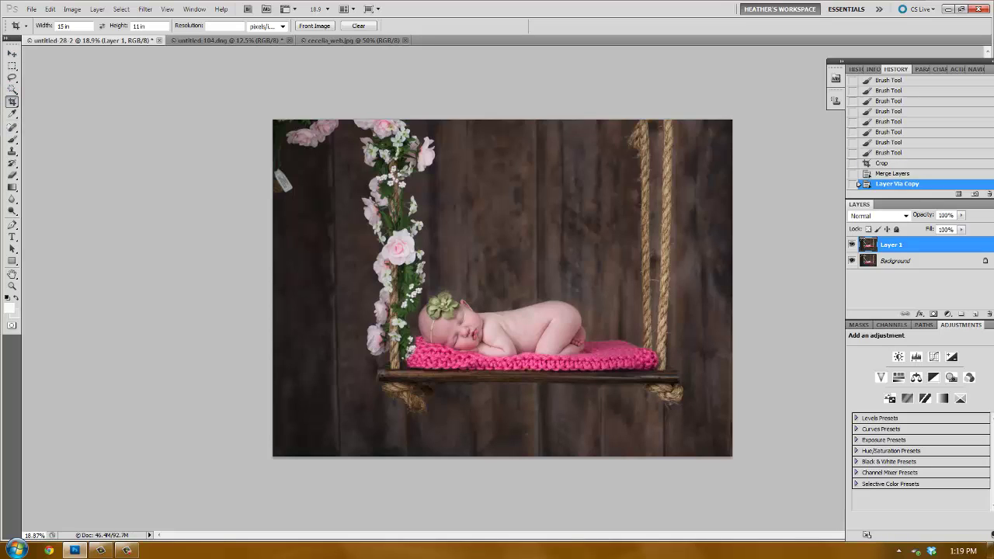
# Remove the hanging tag near the image's left edge with a rectangular selection and a Content-Aware fill, and deselect
pyautogui.click(12, 65)
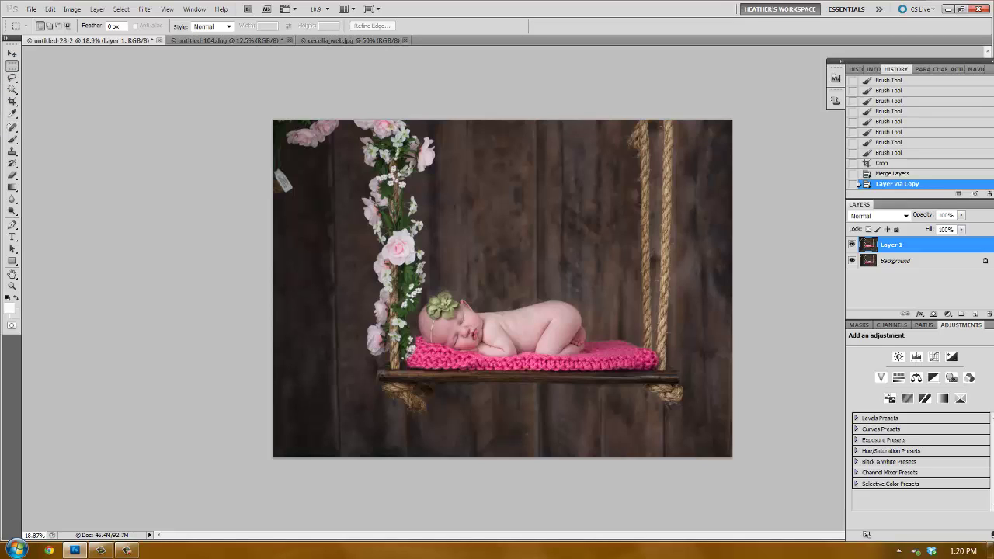
pyautogui.moveTo(298, 192); pyautogui.dragTo(298, 145)
pyautogui.rightClick(273, 146)
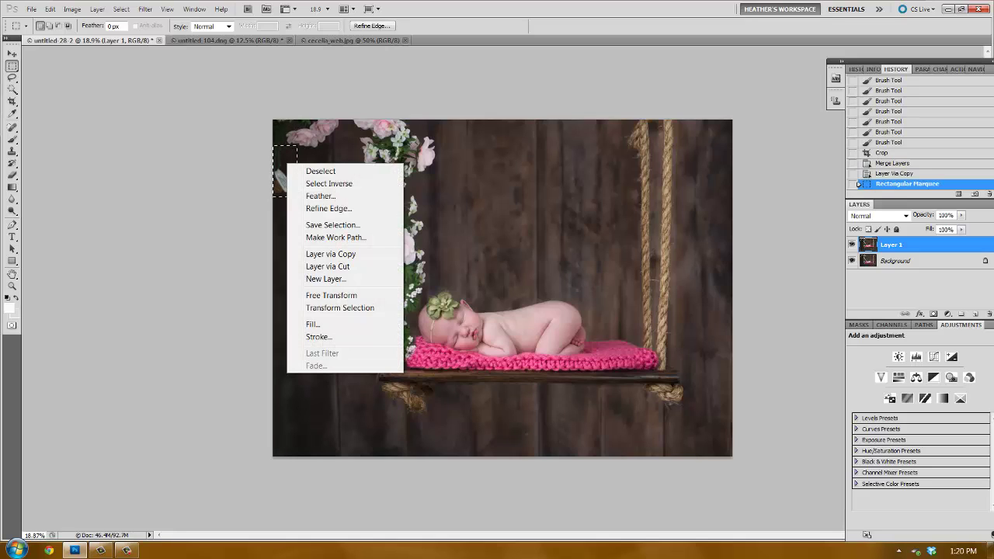
pyautogui.click(312, 323)
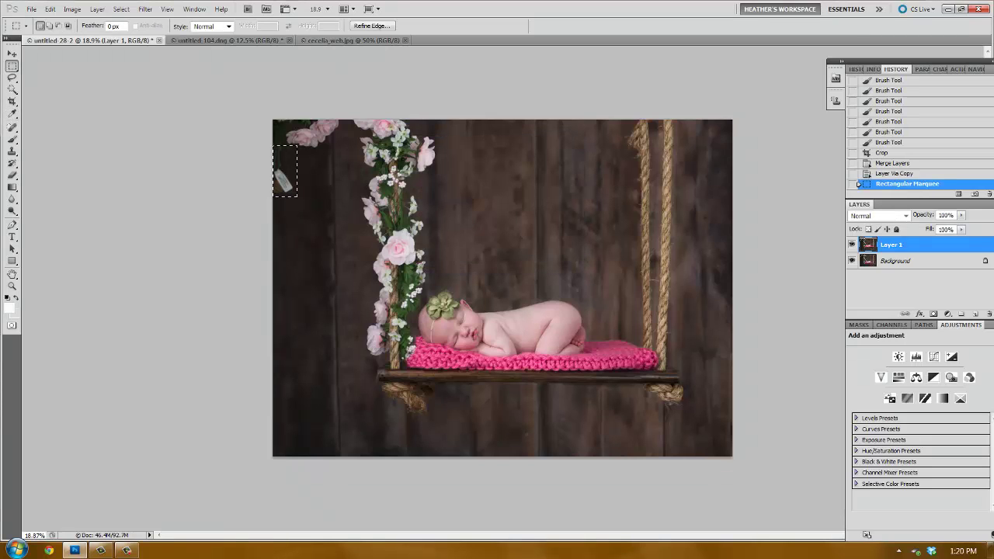
pyautogui.rightClick(331, 164)
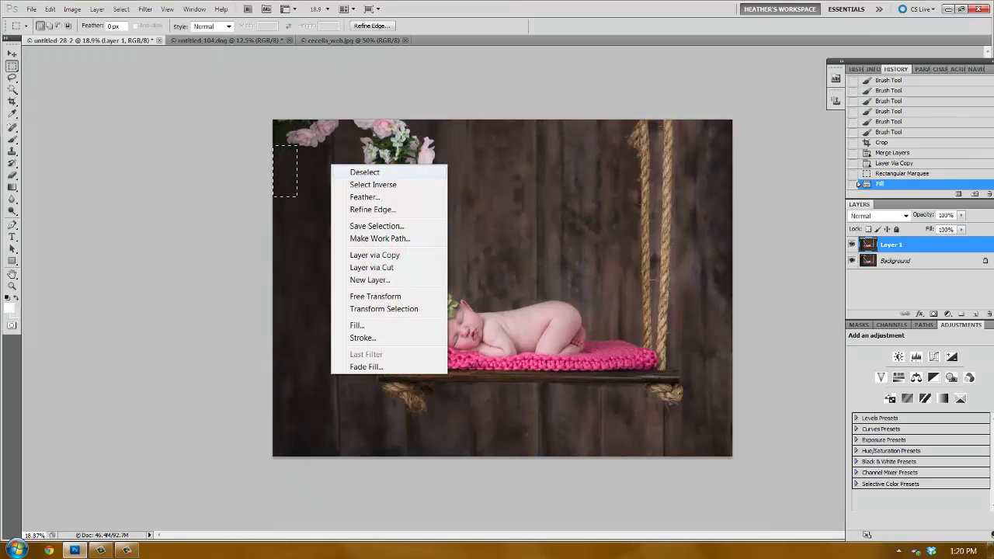
pyautogui.click(361, 171)
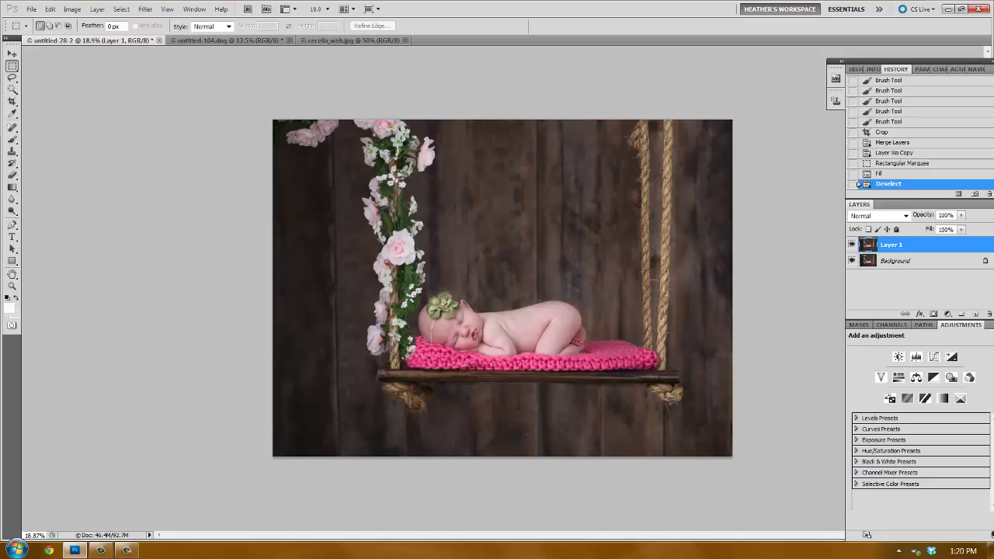
# Remove the stray flowers in the image's upper-left corner with a Content-Aware fill at 100% opacity and Normal mode, and deselect
pyautogui.moveTo(272, 120); pyautogui.dragTo(342, 160)
pyautogui.rightClick(342, 159)
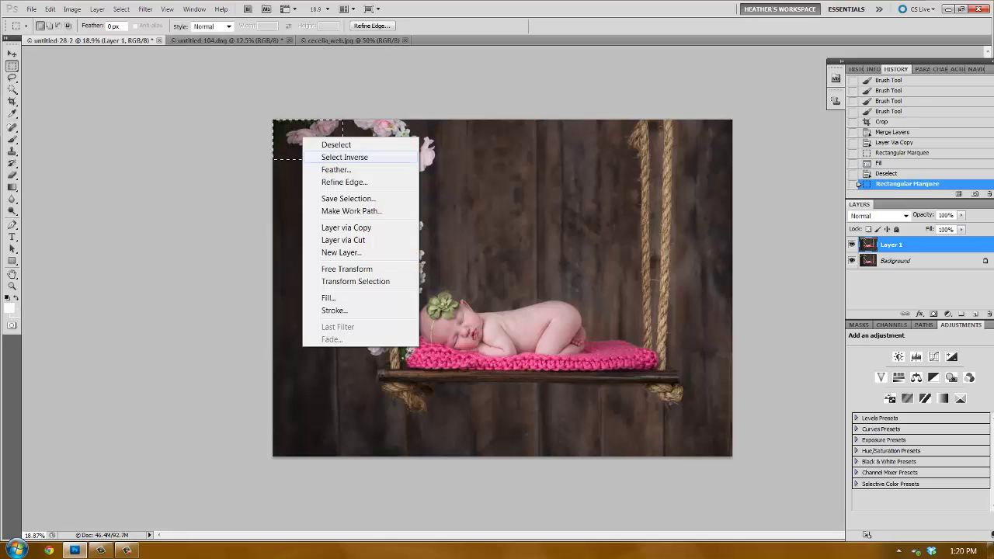
pyautogui.click(329, 297)
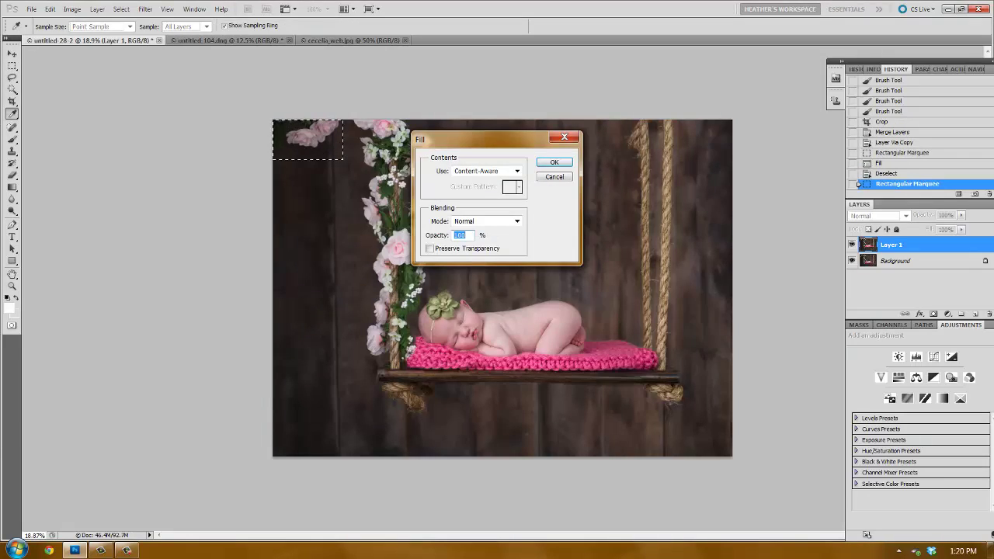
pyautogui.click(555, 162)
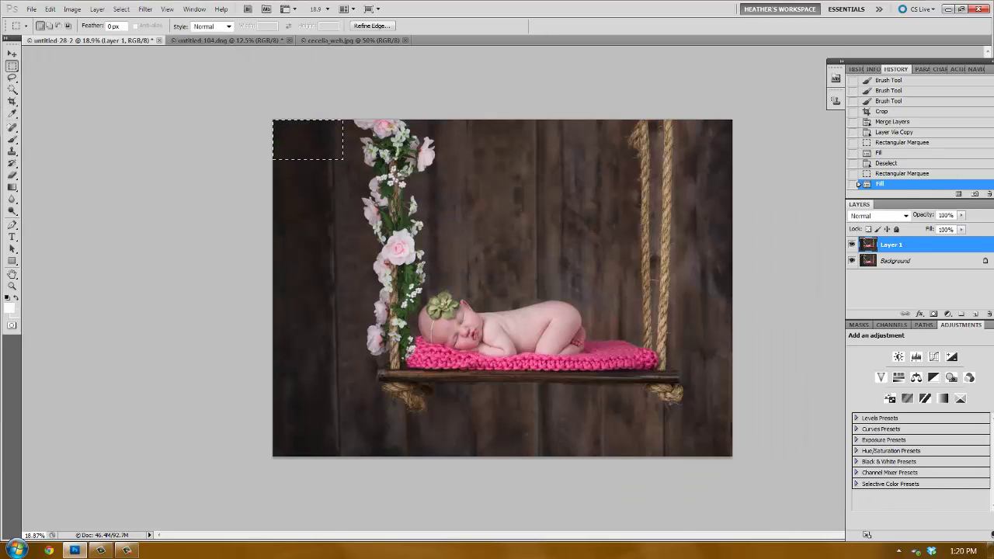
pyautogui.rightClick(519, 194)
pyautogui.click(535, 202)
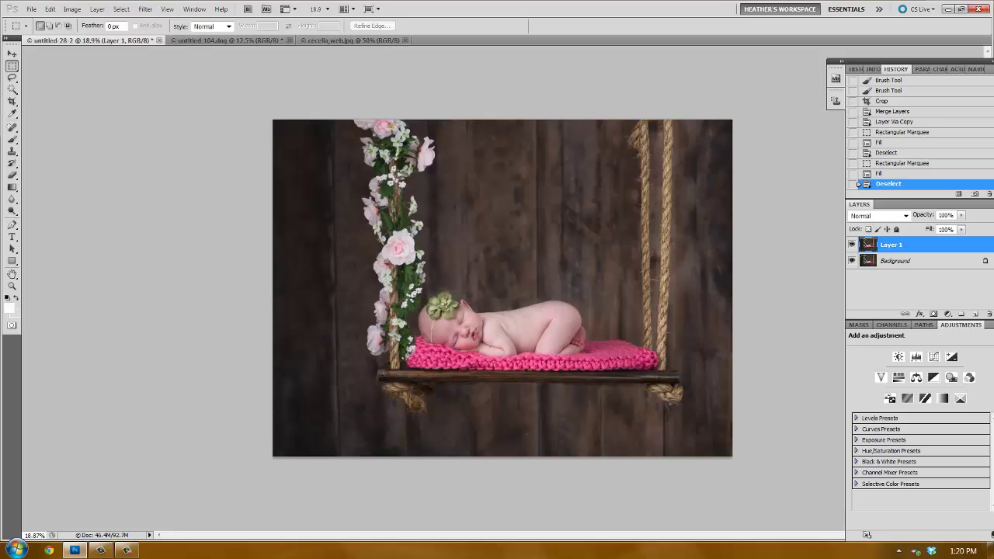
# Compare the retouched layer with the original by toggling its visibility, and merge both layers
pyautogui.click(852, 245)
pyautogui.click(852, 245)
pyautogui.keyDown('shift'); pyautogui.click(908, 261); pyautogui.keyUp('shift')
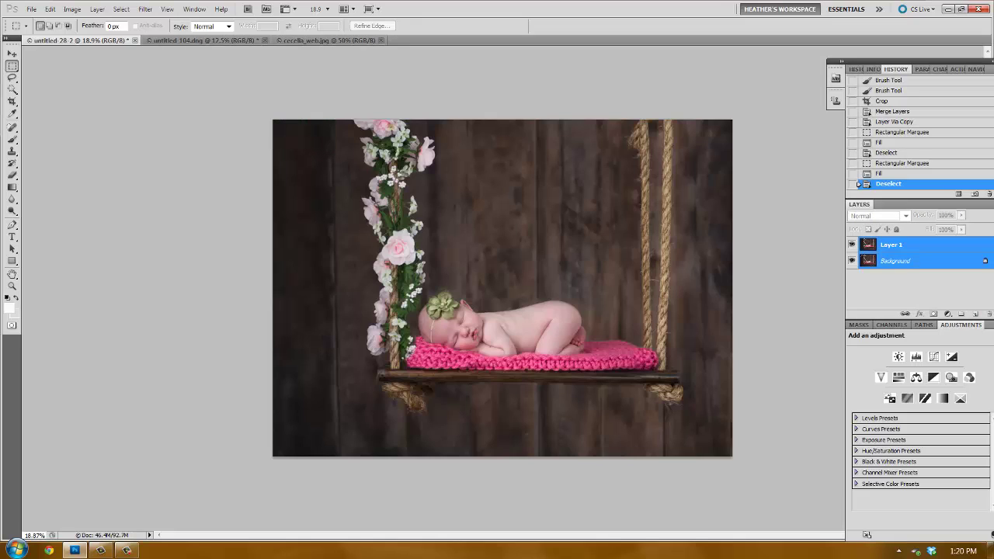
pyautogui.click(97, 9)
pyautogui.click(124, 402)
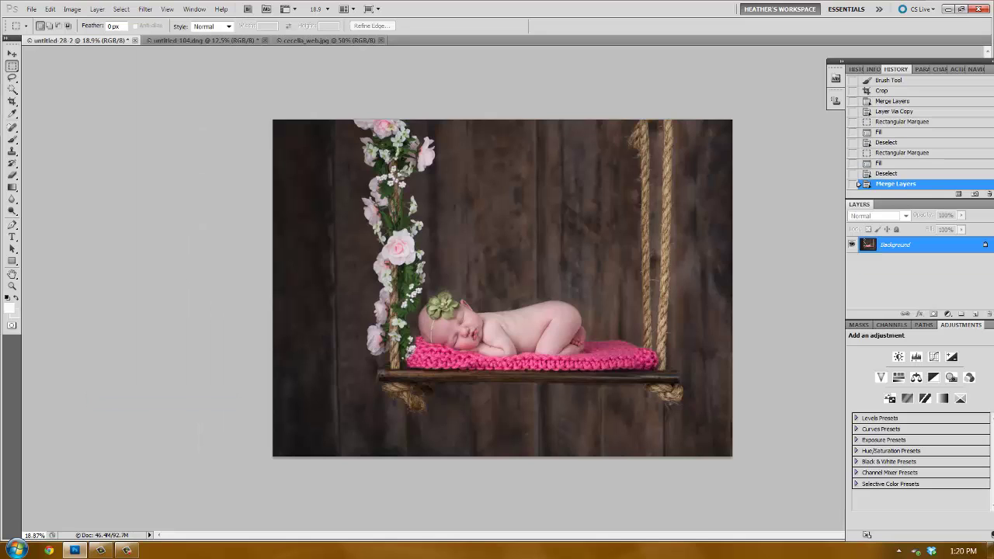
# Duplicate the merged image onto a new layer and flip the copy horizontally
pyautogui.press('v')
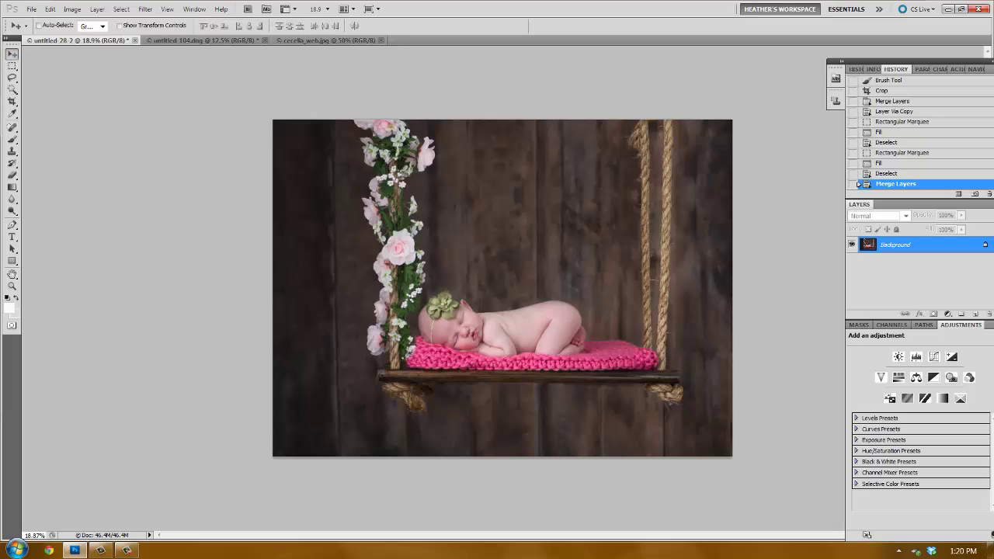
pyautogui.hotkey('ctrl', 'j')
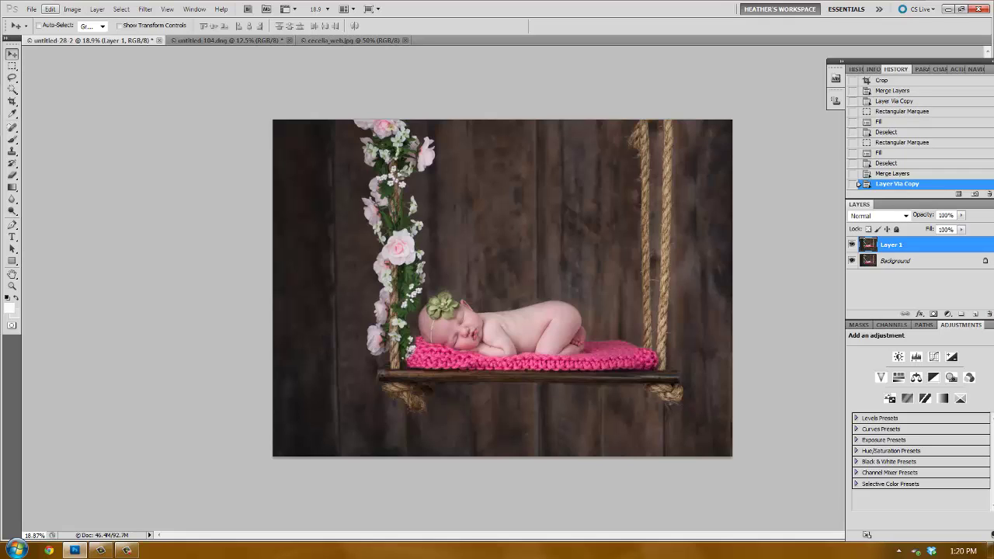
pyautogui.click(49, 9)
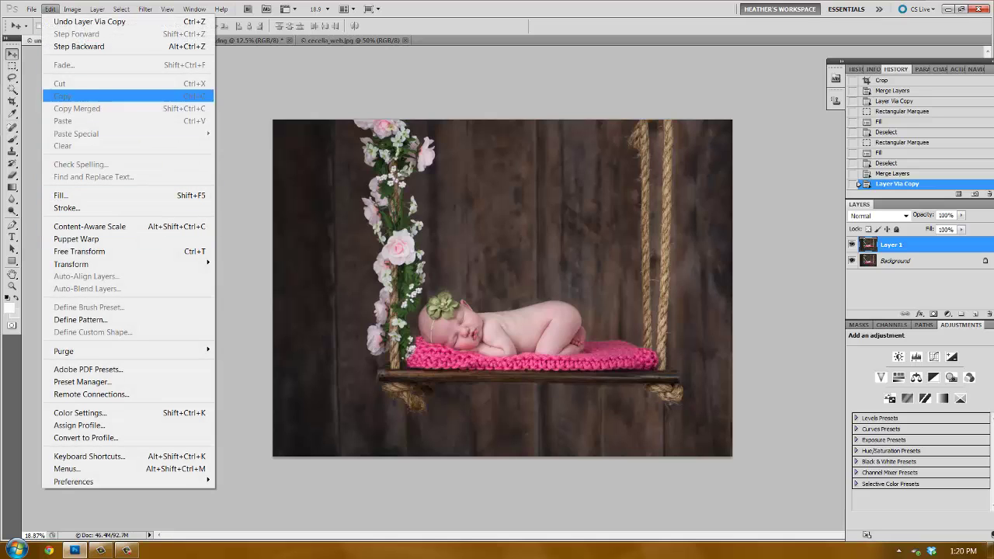
pyautogui.moveTo(116, 264)
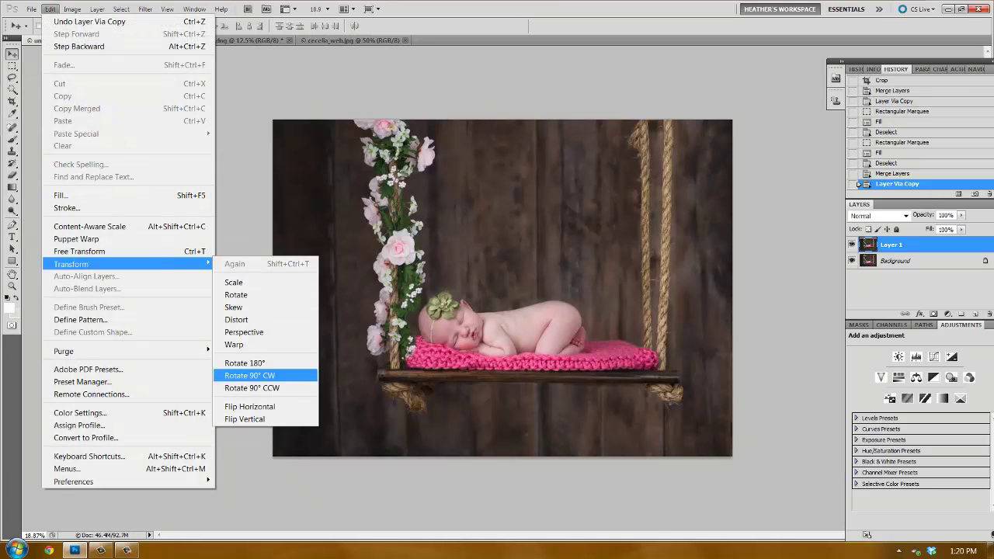
pyautogui.click(250, 406)
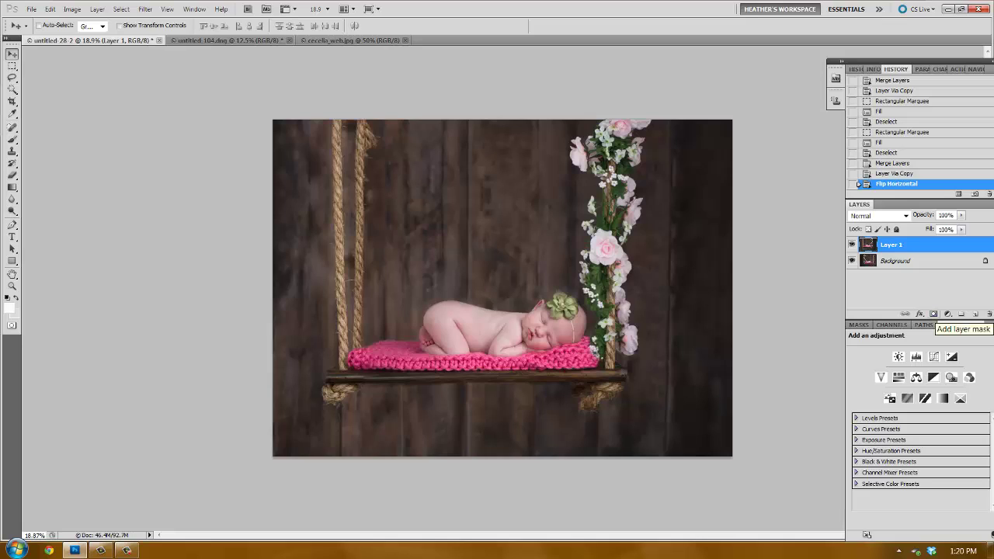
# Lower the flipped layer's opacity to 50% and shift it right until its swing overlaps the one below
pyautogui.click(960, 216)
pyautogui.moveTo(960, 226); pyautogui.dragTo(934, 226)
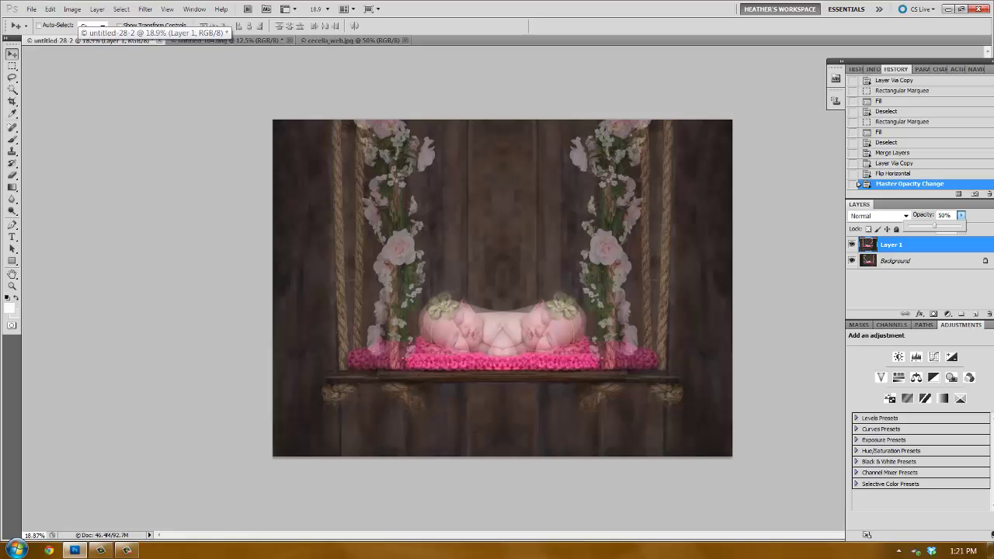
pyautogui.click(544, 256)
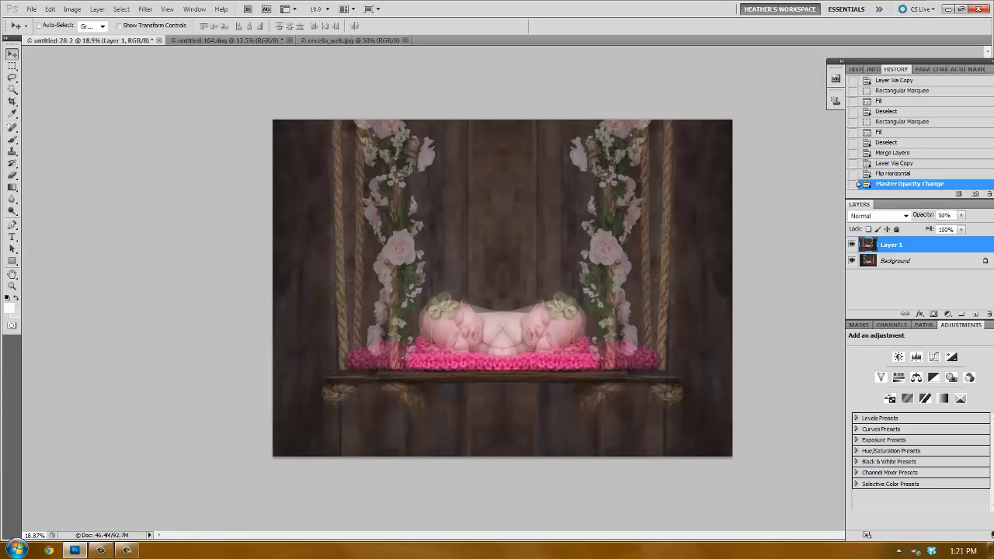
pyautogui.moveTo(544, 256); pyautogui.dragTo(572, 256)
pyautogui.hotkey('shift', 'Right')
pyautogui.hotkey('shift', 'Right')
pyautogui.hotkey('shift', 'Right')
pyautogui.hotkey('shift', 'Right')
pyautogui.hotkey('shift', 'Right')
pyautogui.hotkey('shift', 'Right')
pyautogui.hotkey('shift', 'Right')
pyautogui.hotkey('shift', 'Right')
pyautogui.hotkey('shift', 'Right')
pyautogui.hotkey('shift', 'Right')
pyautogui.hotkey('shift', 'Right')
pyautogui.hotkey('shift', 'Right')
pyautogui.hotkey('shift', 'Right')
pyautogui.hotkey('shift', 'Right')
pyautogui.hotkey('shift', 'Right')
pyautogui.hotkey('shift', 'Right')
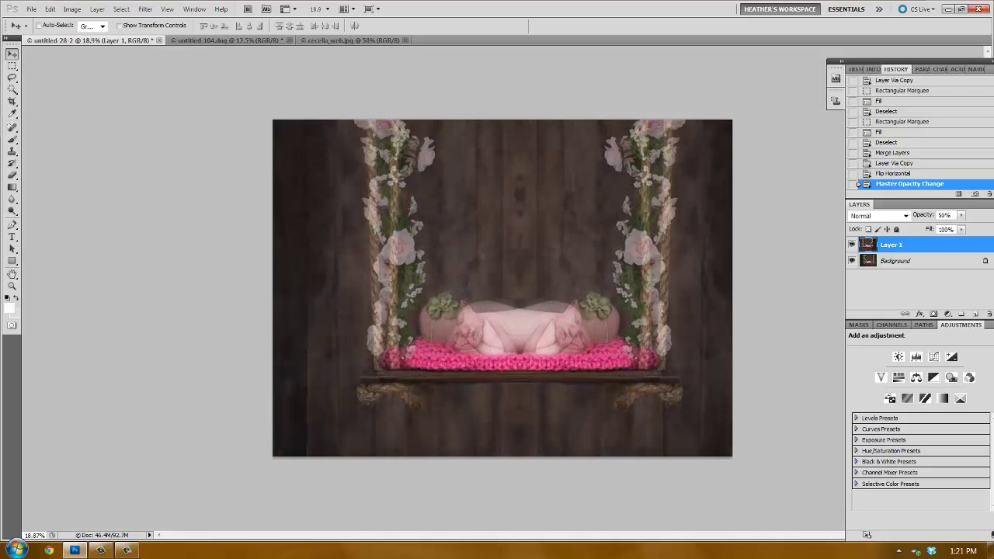
pyautogui.hotkey('shift', 'Right')
pyautogui.hotkey('shift', 'Right')
pyautogui.hotkey('shift', 'Right')
pyautogui.hotkey('shift', 'Right')
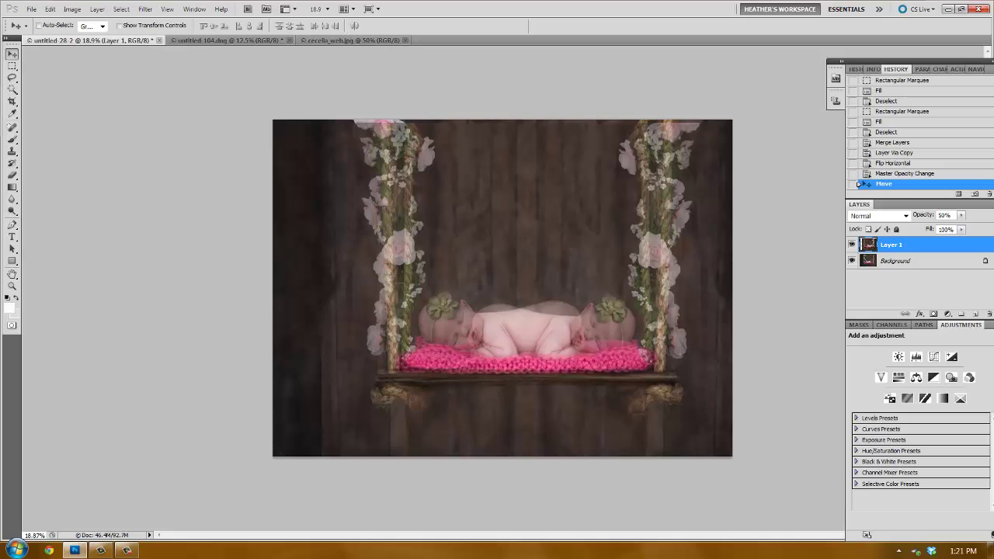
# Nudge the flipped layer up and sideways to line up its seat board and ropes with the swing below
pyautogui.hotkey('shift', 'Up')
pyautogui.hotkey('shift', 'Up')
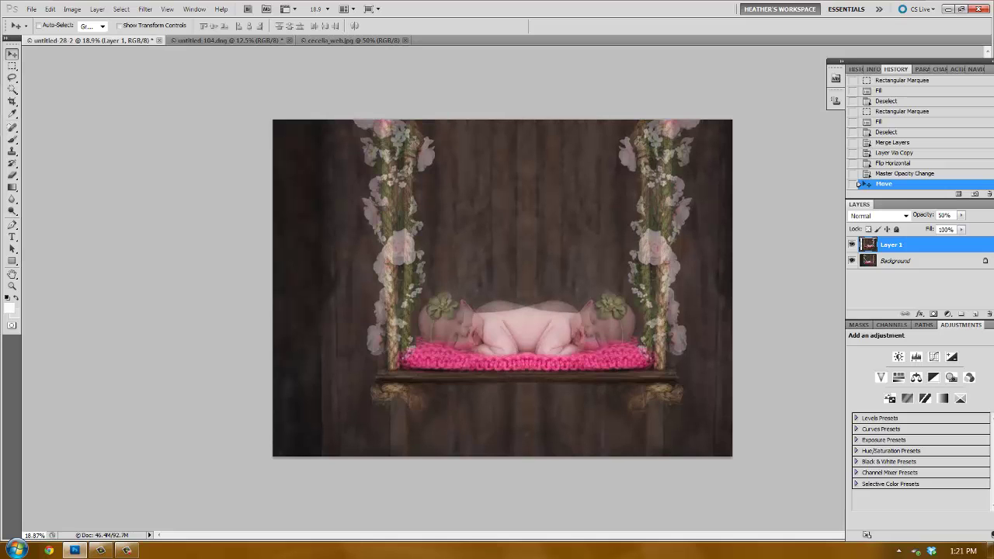
pyautogui.hotkey('shift', 'Left')
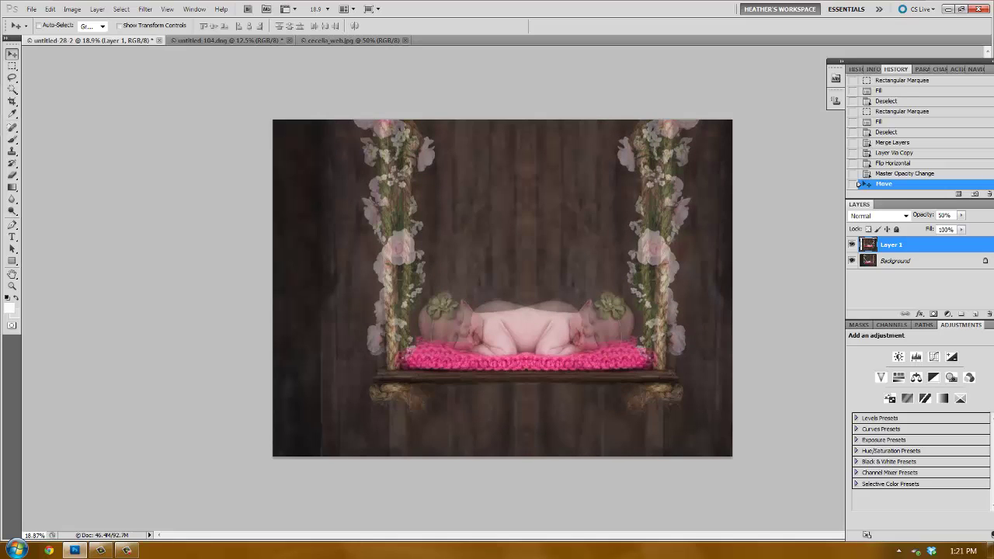
pyautogui.hotkey('shift', 'Right')
pyautogui.hotkey('shift', 'Right')
pyautogui.hotkey('shift', 'Right')
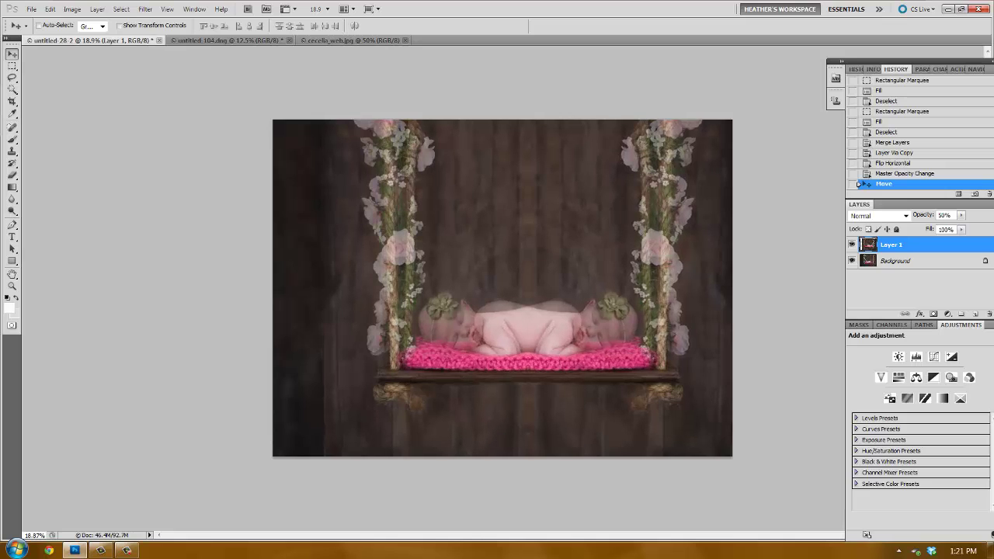
pyautogui.hotkey('shift', 'Right')
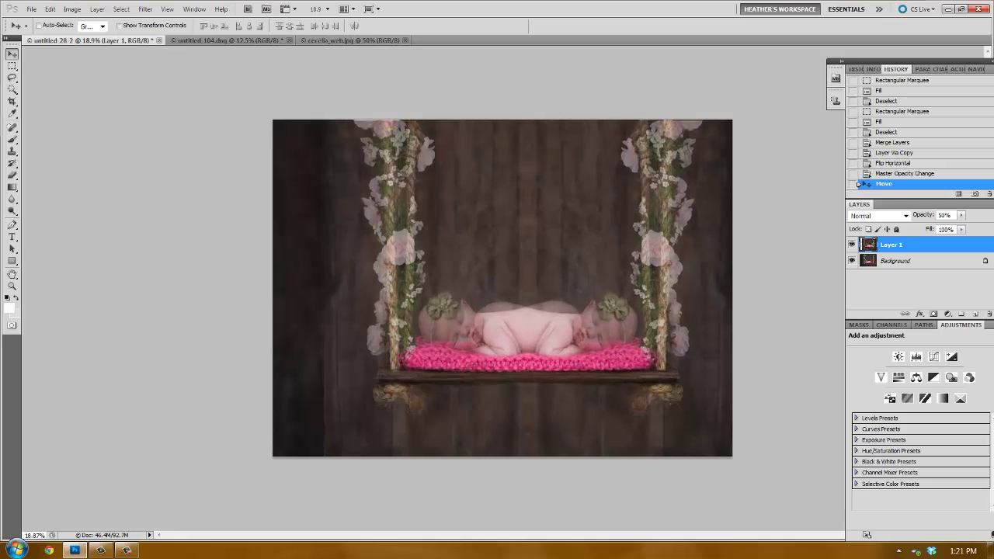
pyautogui.hotkey('shift', 'Right')
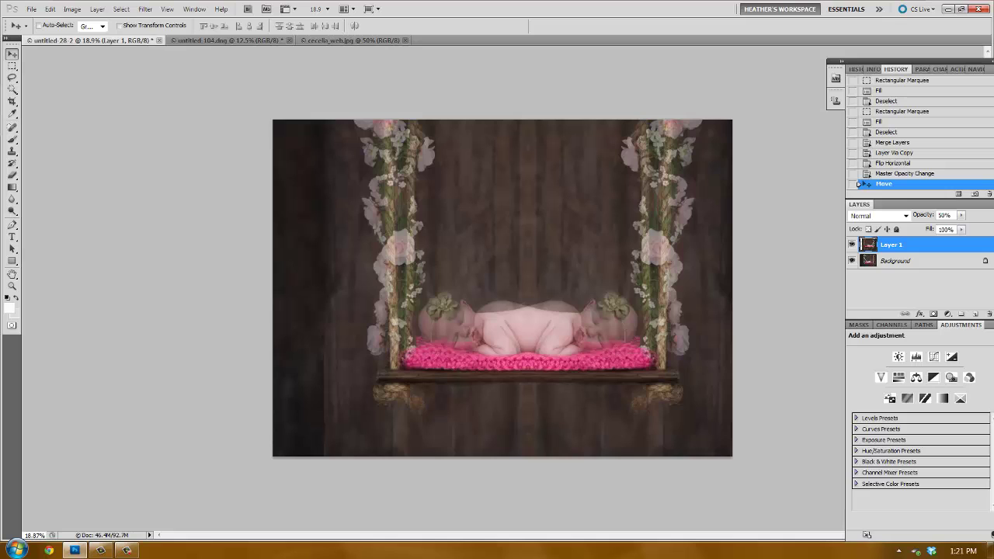
# Restore the flipped layer's opacity to 100% and hide it behind an inverted, black layer mask
pyautogui.click(961, 215)
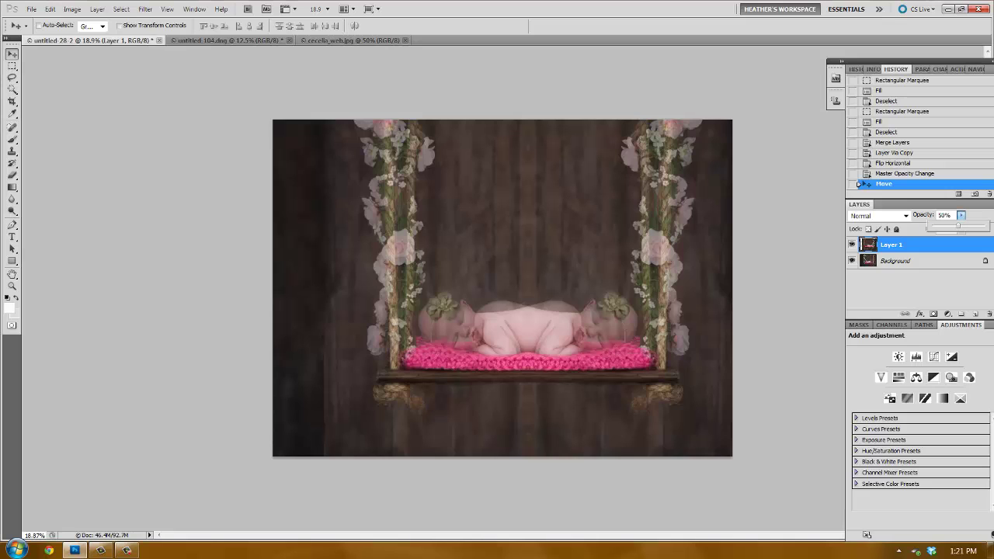
pyautogui.moveTo(959, 226); pyautogui.dragTo(986, 226)
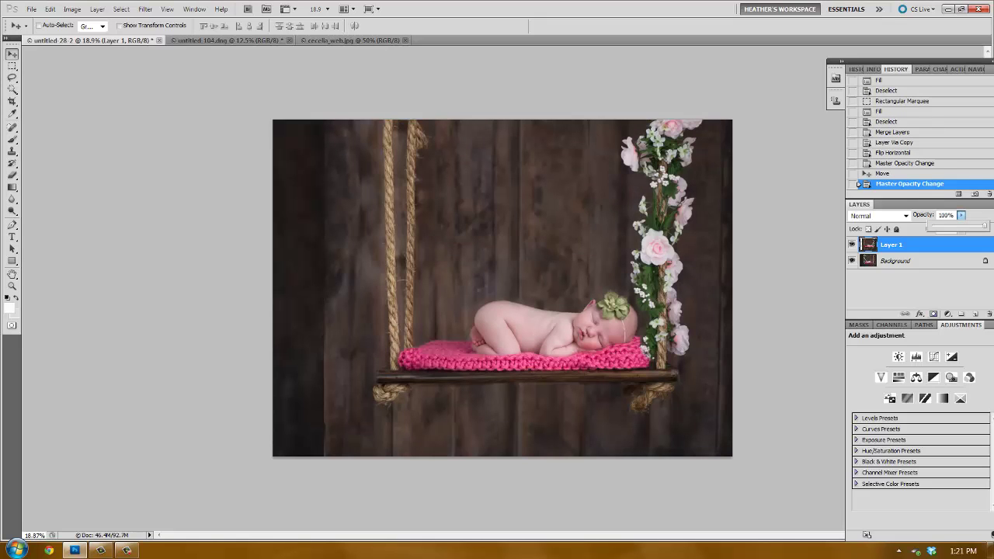
pyautogui.click(933, 314)
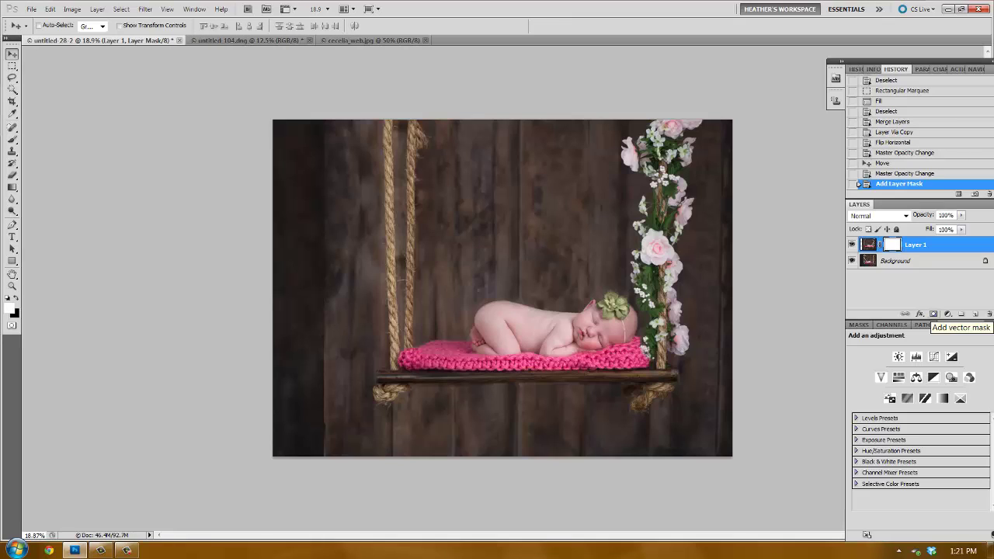
pyautogui.hotkey('ctrl', 'i')
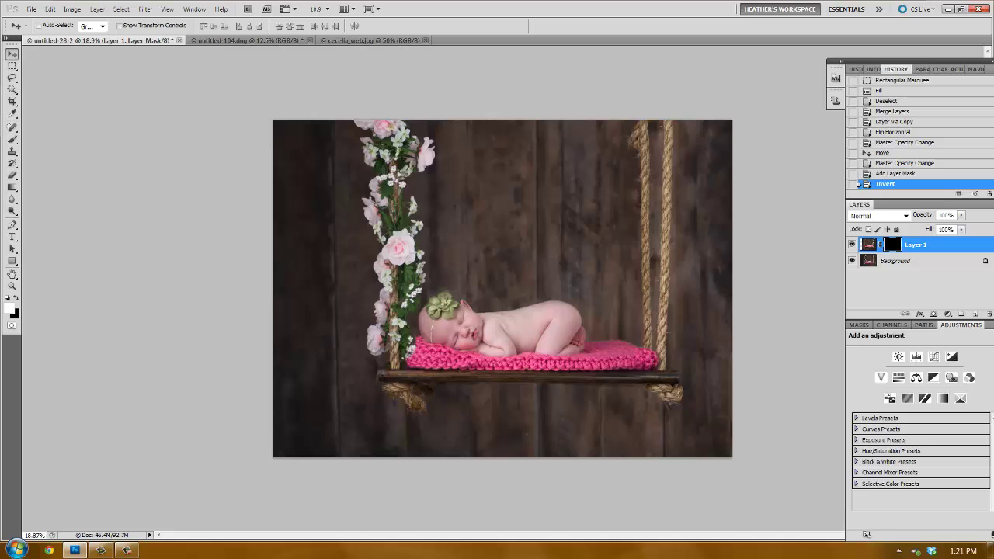
# Paint white on the mask with a 700 px brush to reveal the upper flower garland over the bare ropes
pyautogui.press('b')
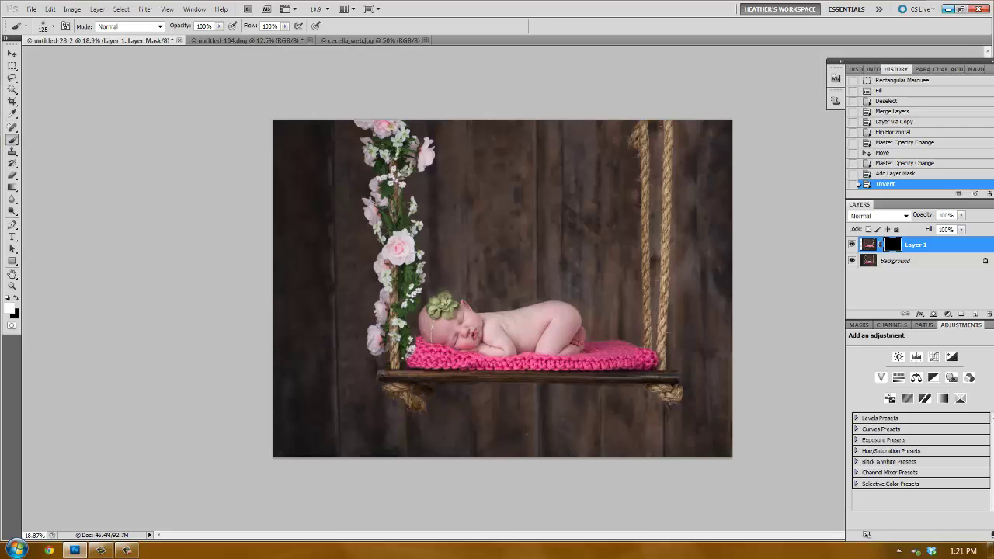
pyautogui.press(']')
pyautogui.press(']')
pyautogui.press(']')
pyautogui.press(']')
pyautogui.press(']')
pyautogui.press(']')
pyautogui.press(']')
pyautogui.moveTo(649, 130)
pyautogui.mouseDown()
pyautogui.moveTo(675, 149)
pyautogui.moveTo(669, 221)
pyautogui.moveTo(656, 245)
pyautogui.moveTo(668, 279)
pyautogui.mouseUp()
pyautogui.moveTo(669, 236)
pyautogui.mouseDown()
pyautogui.moveTo(674, 171)
pyautogui.moveTo(680, 236)
pyautogui.mouseUp()
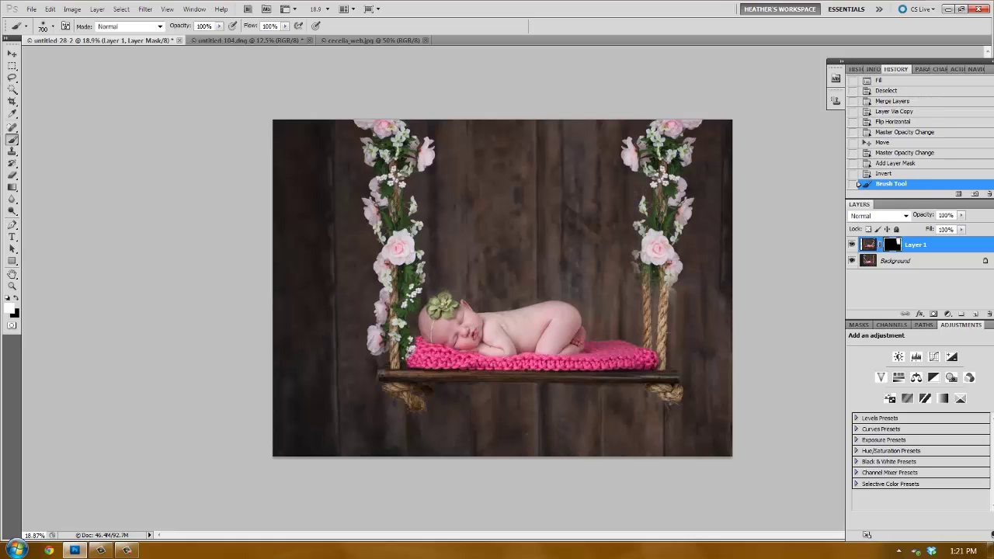
# Reveal the rest of the mirrored garland down to the seat by painting the mask with 400 and 200 px brushes
pyautogui.moveTo(656, 281)
pyautogui.mouseDown()
pyautogui.moveTo(651, 295)
pyautogui.moveTo(671, 309)
pyautogui.moveTo(652, 320)
pyautogui.moveTo(683, 349)
pyautogui.mouseUp()
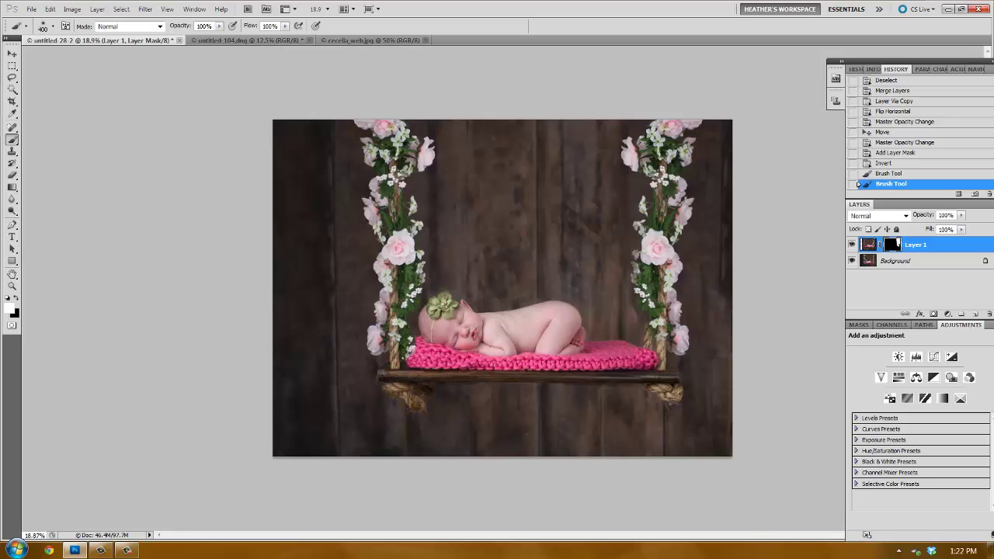
pyautogui.click(677, 335)
pyautogui.press('[')
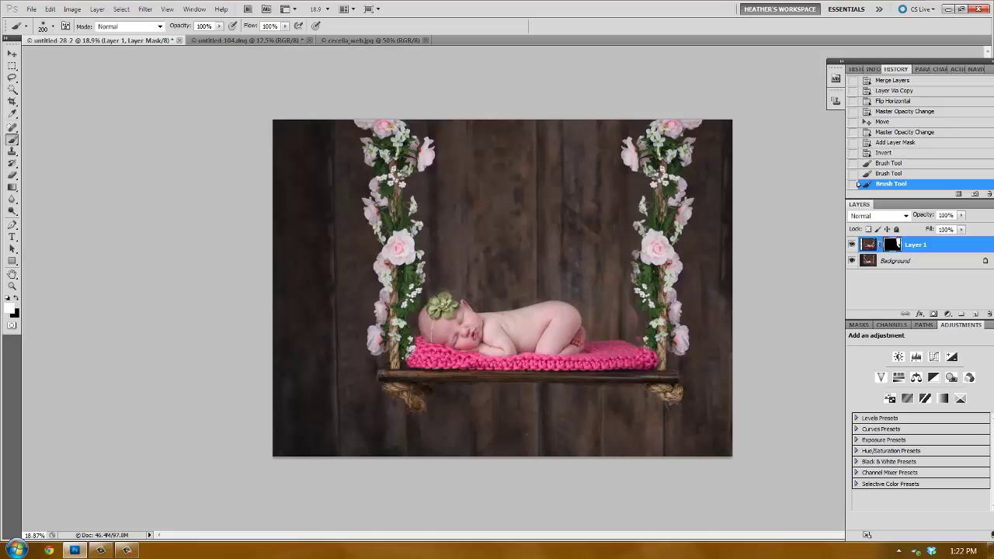
pyautogui.click(635, 273)
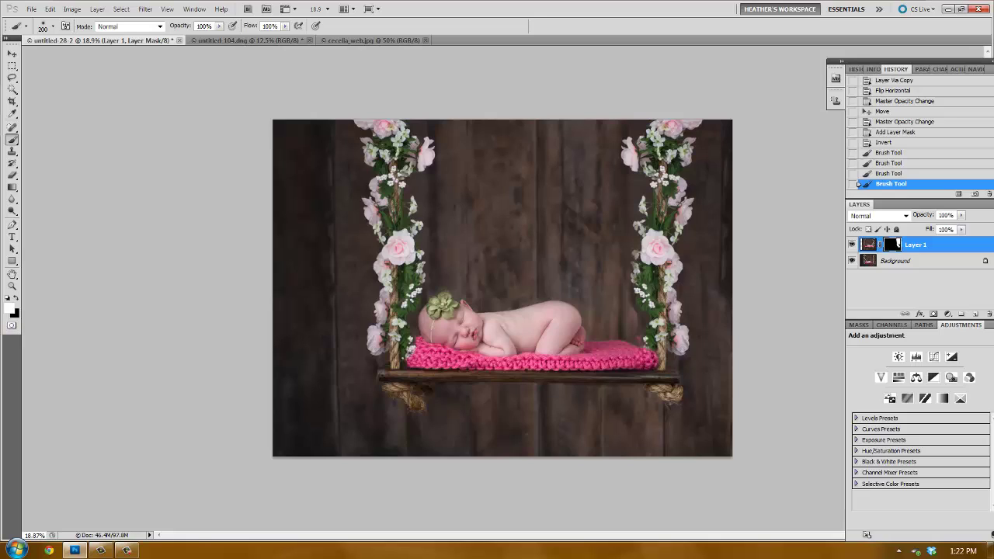
# Paint black on the mask with a 175 px brush where the rear rope meets the pink blanket
pyautogui.press('x')
pyautogui.press('[')
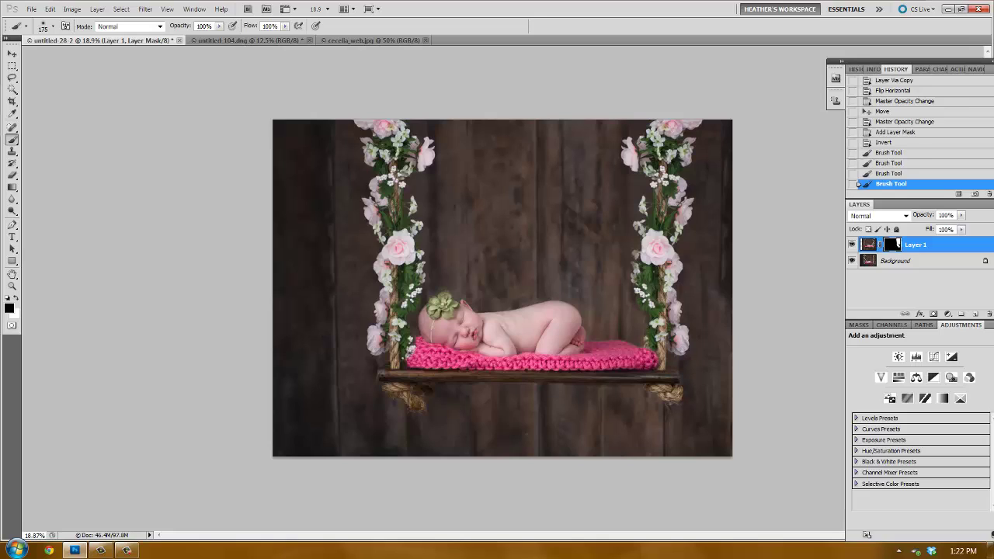
pyautogui.click(649, 351)
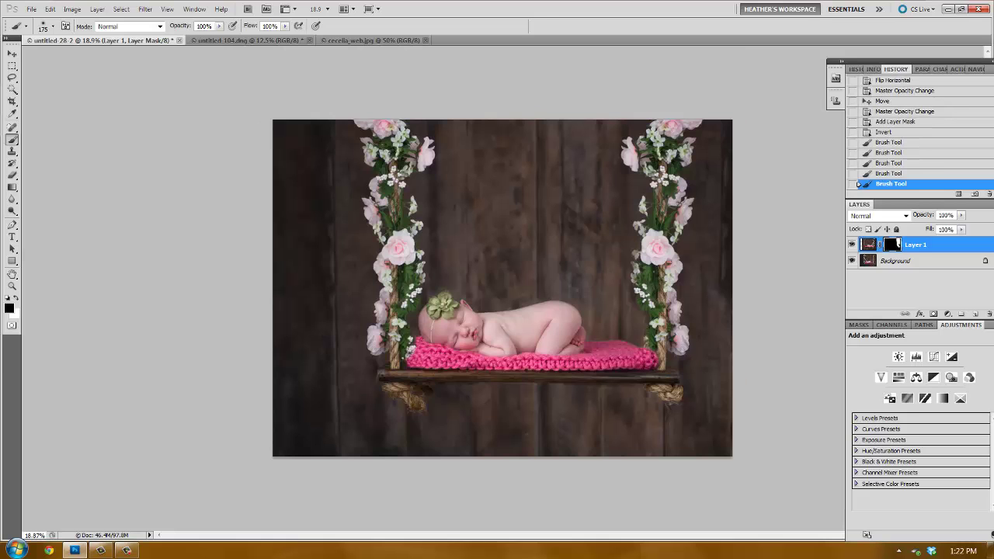
# At 100% zoom, mask out the lowest leaves and flowers with a 100 px black brush to restore both ropes above the blanket
pyautogui.hotkey('ctrl', '1')
pyautogui.moveTo(776, 194); pyautogui.dragTo(93, 334)
pyautogui.moveTo(466, 178); pyautogui.dragTo(273, 431)
pyautogui.moveTo(388, 84); pyautogui.dragTo(610, 9)
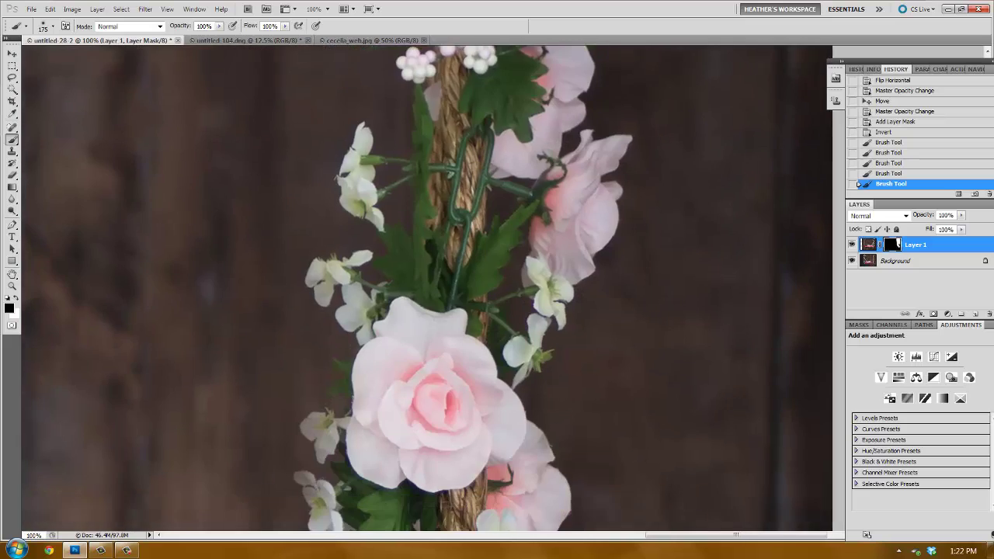
pyautogui.moveTo(465, 466); pyautogui.dragTo(522, 66)
pyautogui.moveTo(513, 389); pyautogui.dragTo(488, 211)
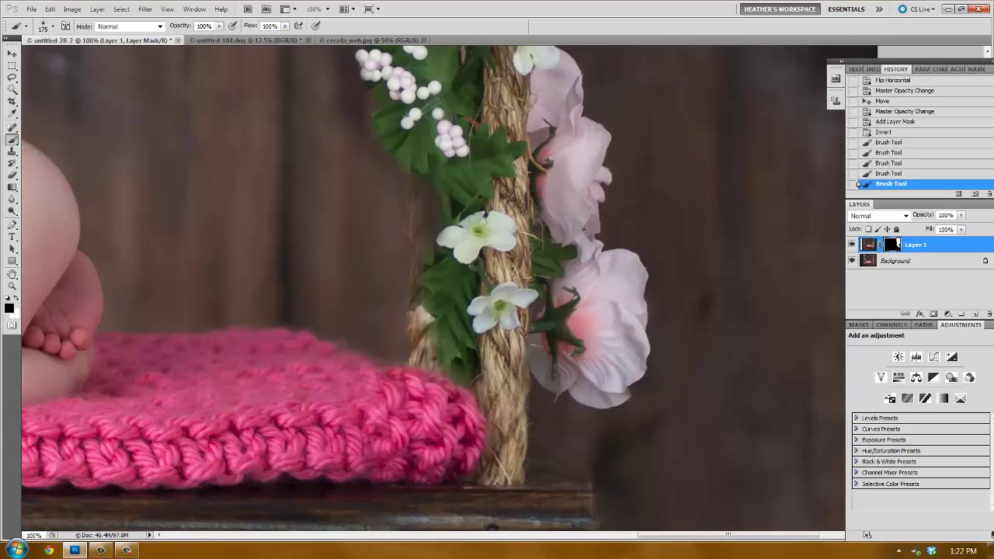
pyautogui.press('[')
pyautogui.moveTo(429, 200); pyautogui.dragTo(429, 167)
pyautogui.moveTo(439, 225)
pyautogui.mouseDown()
pyautogui.moveTo(439, 334)
pyautogui.moveTo(464, 365)
pyautogui.moveTo(482, 368)
pyautogui.moveTo(497, 360)
pyautogui.moveTo(494, 314)
pyautogui.moveTo(507, 307)
pyautogui.moveTo(495, 283)
pyautogui.moveTo(515, 301)
pyautogui.moveTo(476, 268)
pyautogui.moveTo(497, 221)
pyautogui.moveTo(474, 194)
pyautogui.mouseUp()
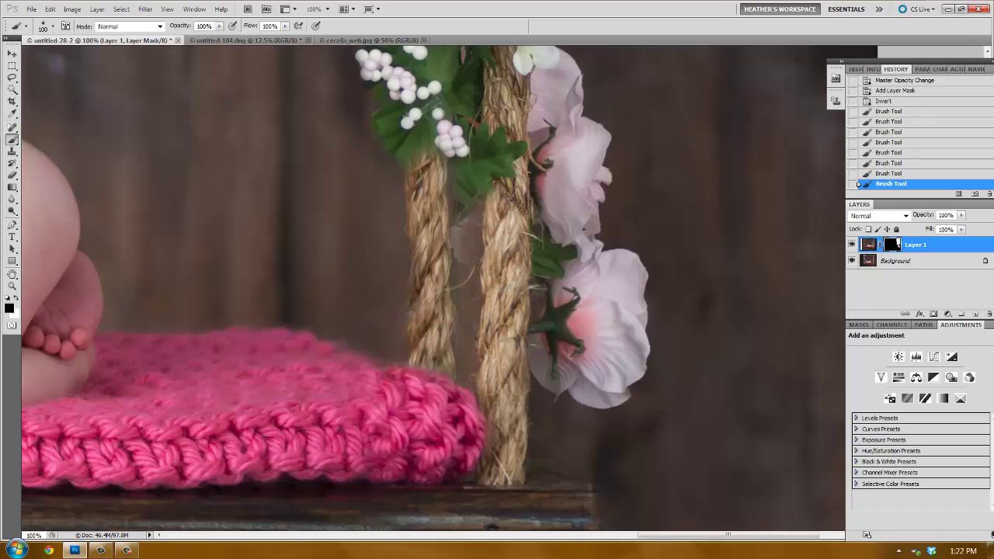
# Paint white on the mask between the two ropes to bring back the white flower and the leaves above it
pyautogui.press('x')
pyautogui.moveTo(466, 233)
pyautogui.mouseDown()
pyautogui.moveTo(485, 241)
pyautogui.moveTo(501, 225)
pyautogui.moveTo(505, 272)
pyautogui.mouseUp()
pyautogui.moveTo(482, 201)
pyautogui.mouseDown()
pyautogui.moveTo(459, 197)
pyautogui.moveTo(447, 176)
pyautogui.mouseUp()
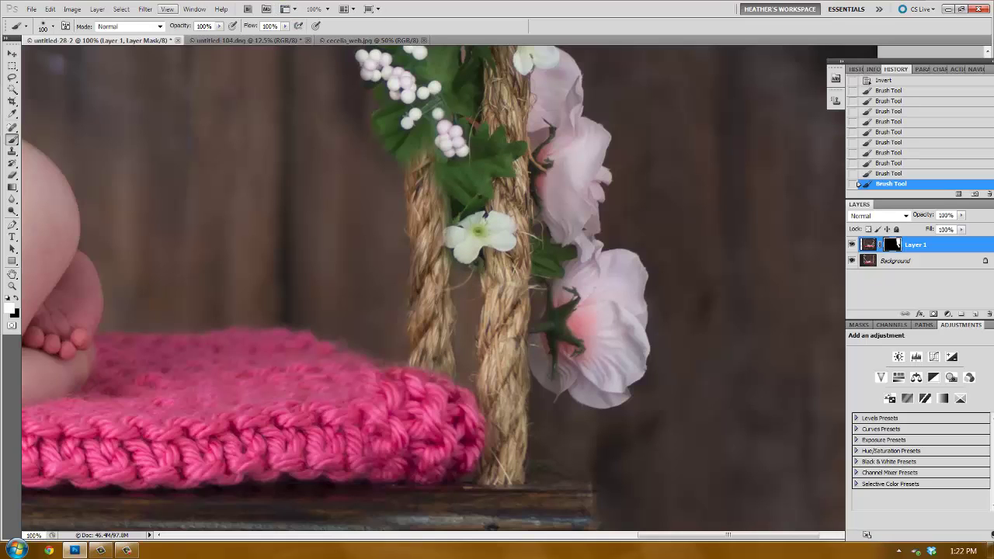
# Inspect the seat board and knot up close, and compare the whole image with the flipped layer hidden and shown
pyautogui.moveTo(434, 389); pyautogui.dragTo(420, 56)
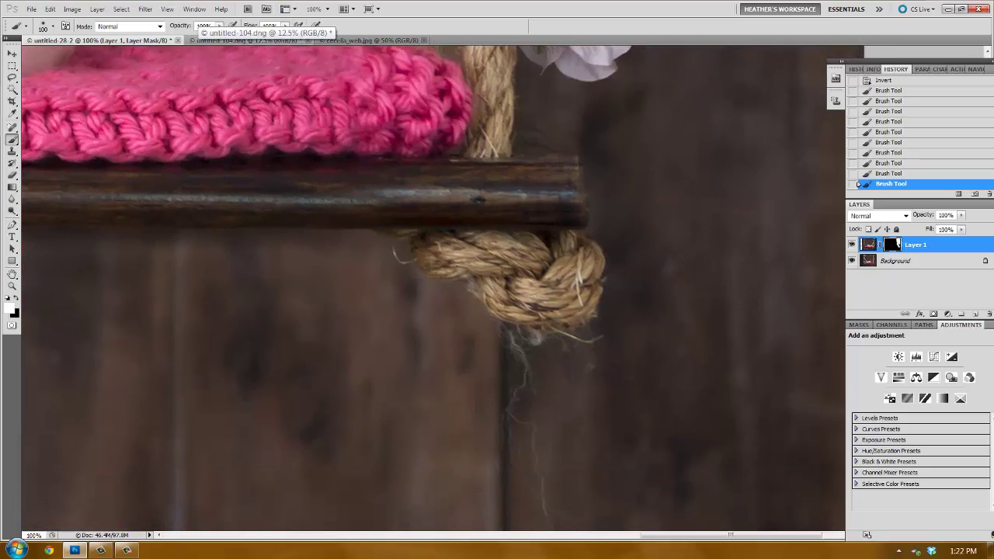
pyautogui.moveTo(311, 218); pyautogui.dragTo(630, 273)
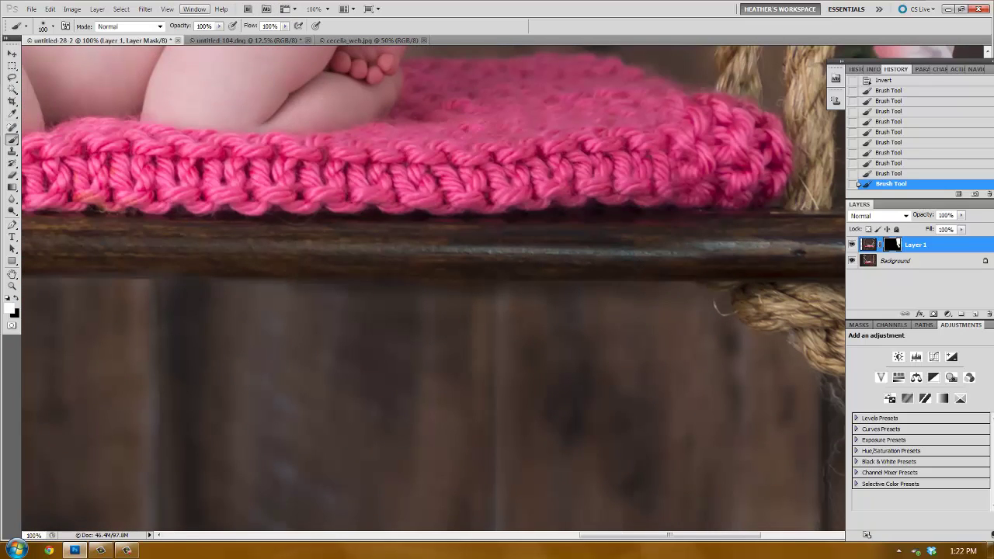
pyautogui.click(167, 8)
pyautogui.click(192, 126)
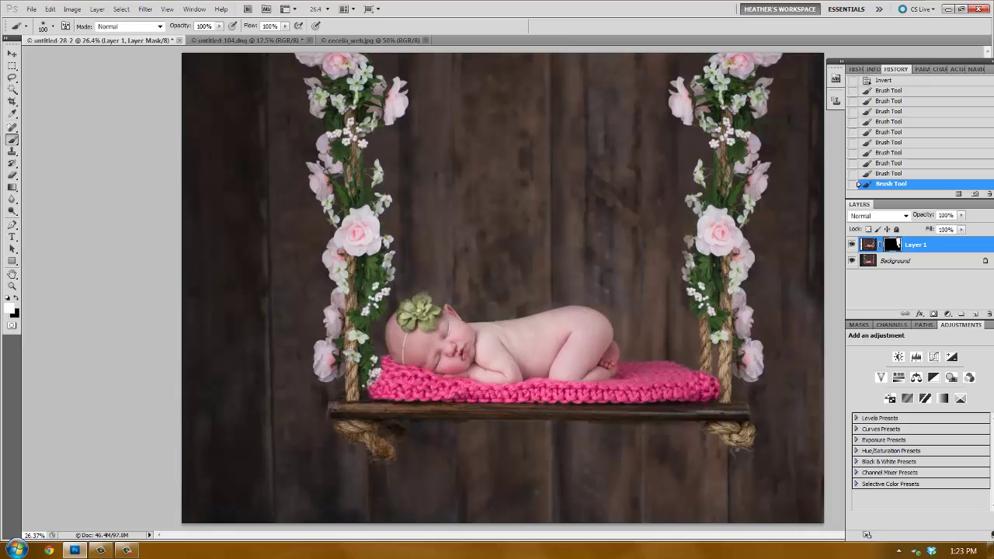
pyautogui.click(851, 244)
pyautogui.click(851, 244)
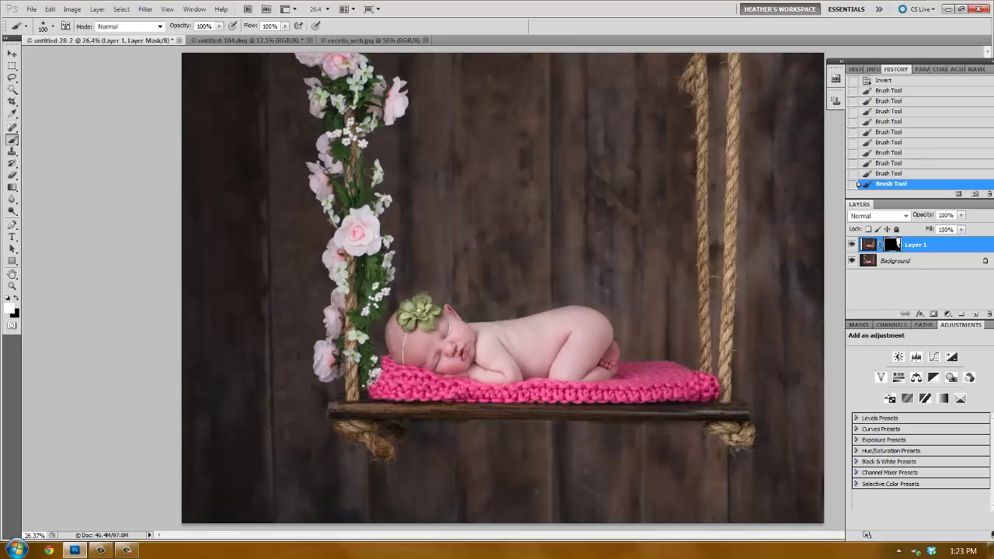
pyautogui.click(851, 244)
pyautogui.click(851, 244)
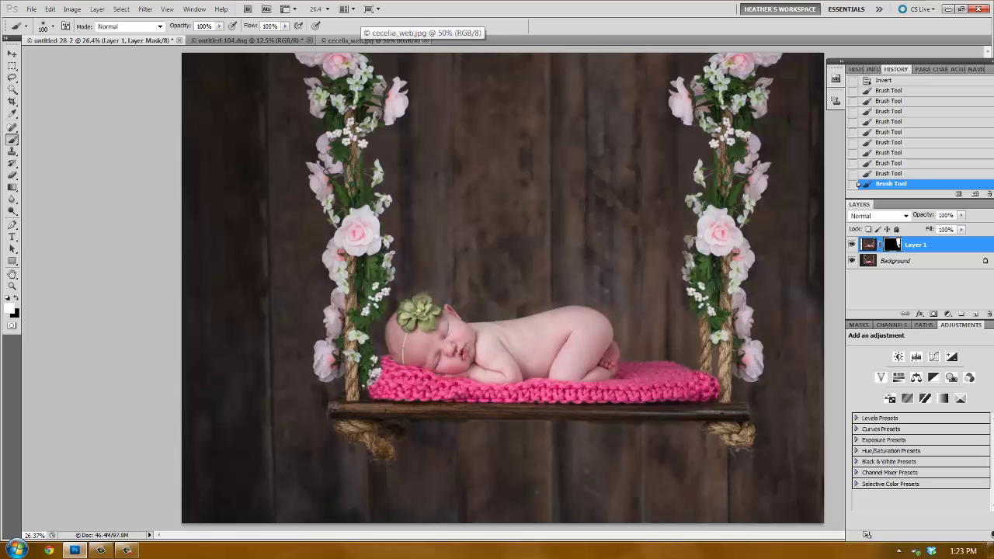
# Compare the composite with the finished web JPEG by switching between the two open documents
pyautogui.click(363, 39)
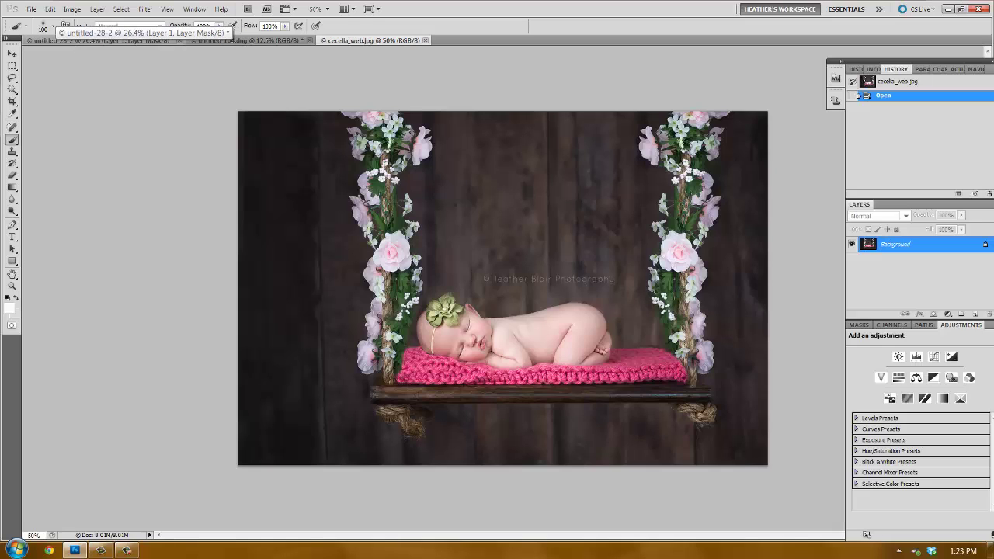
pyautogui.click(93, 39)
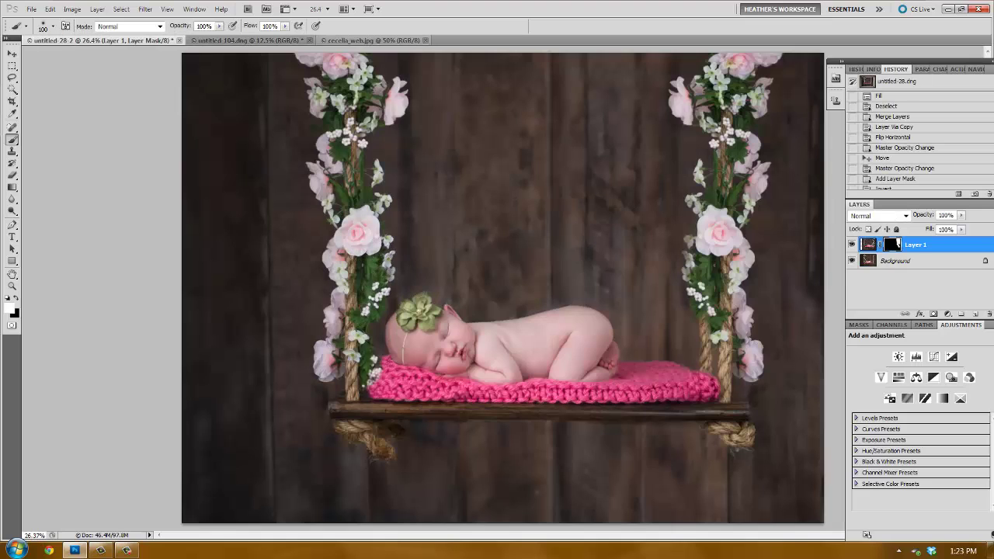
pyautogui.click(373, 39)
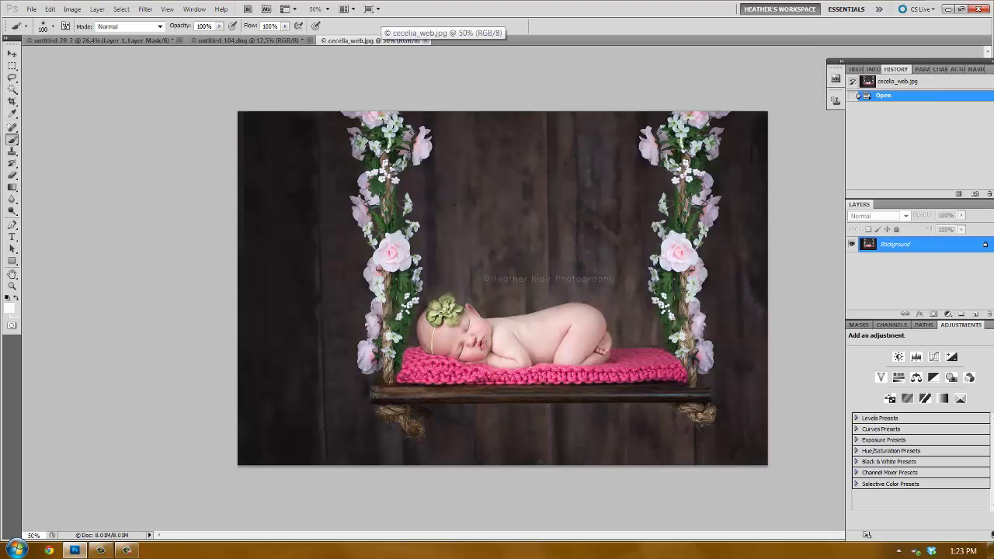